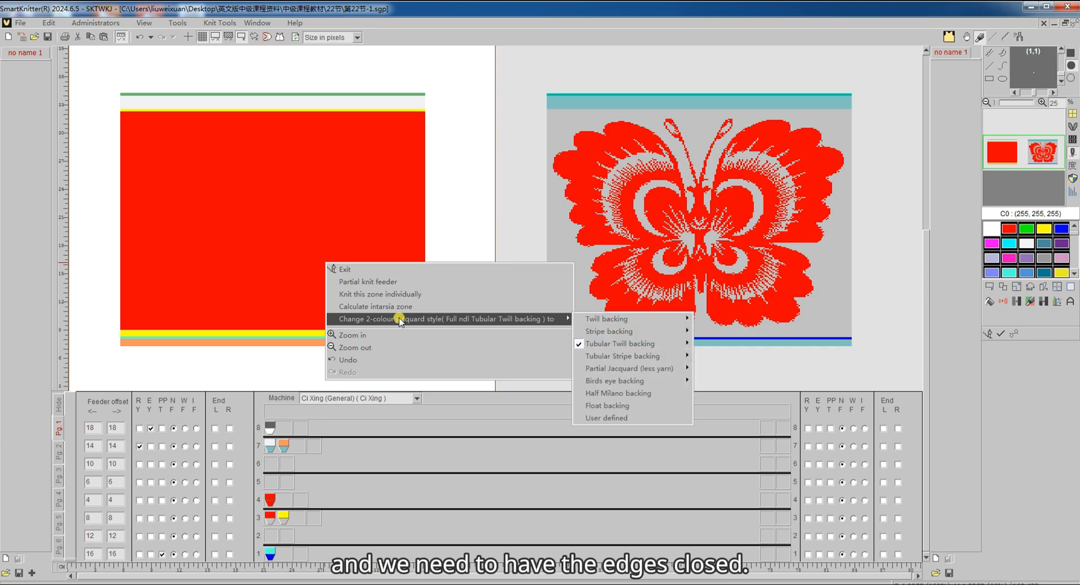
# Check the butterfly jacquard's Full ndl Tubular Twill backing style and translate the panel with "Auto close edge for tub. jacquard" enabled
pyautogui.moveTo(670, 348)
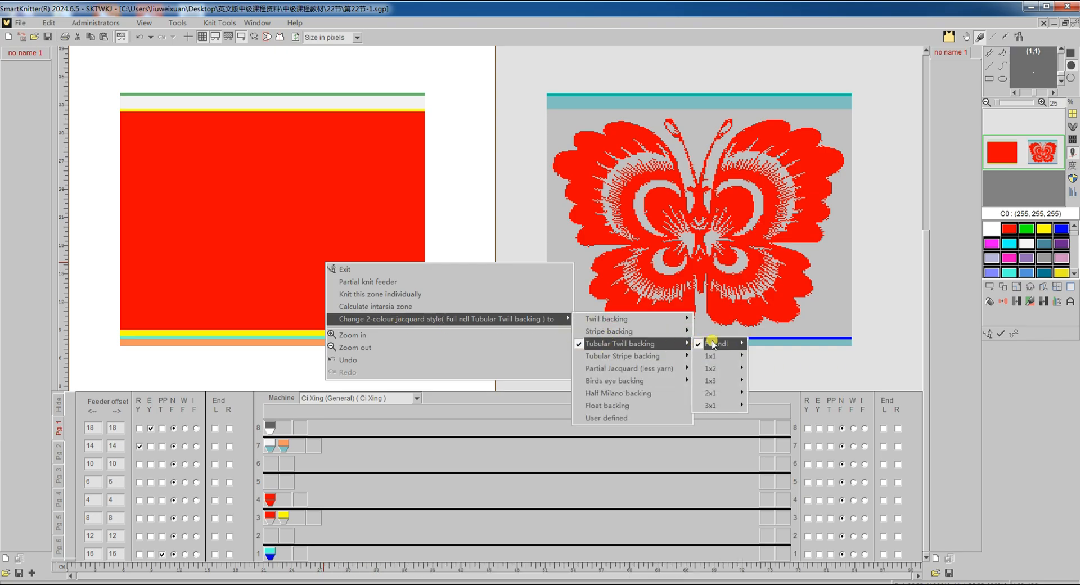
pyautogui.moveTo(714, 343)
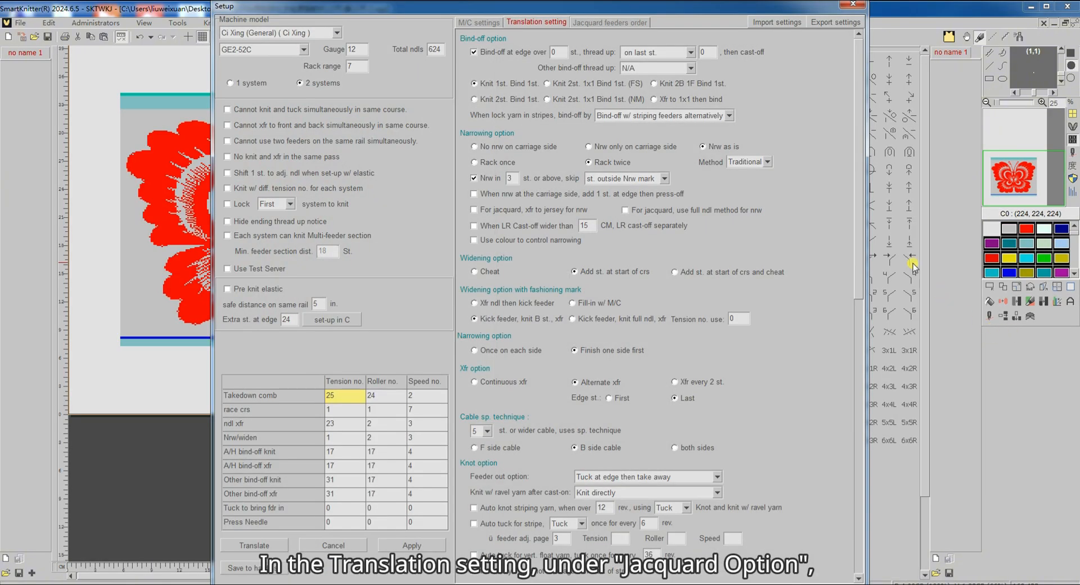
pyautogui.moveTo(863, 215); pyautogui.dragTo(878, 366)
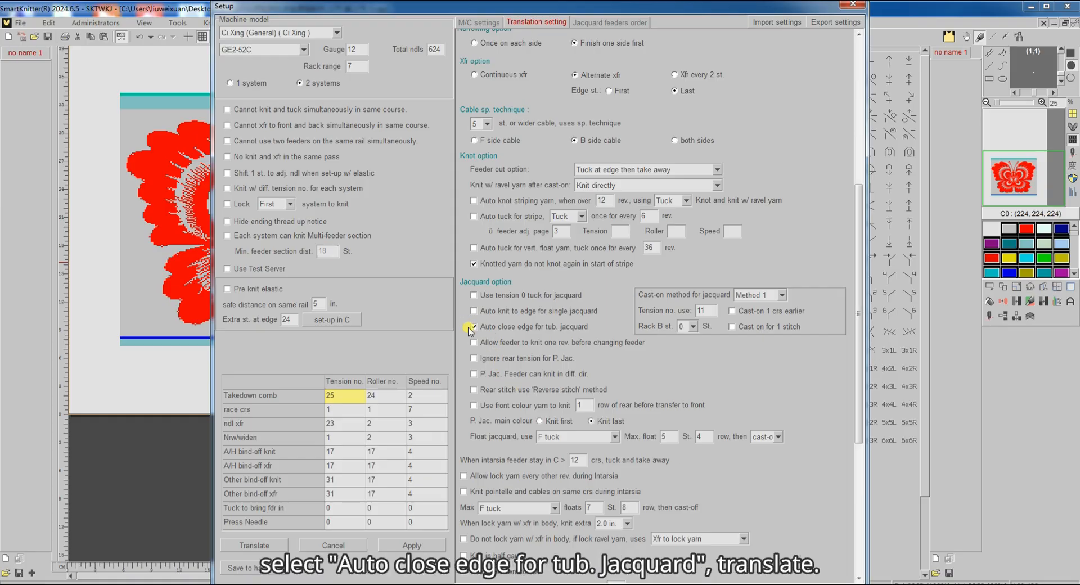
pyautogui.click(272, 545)
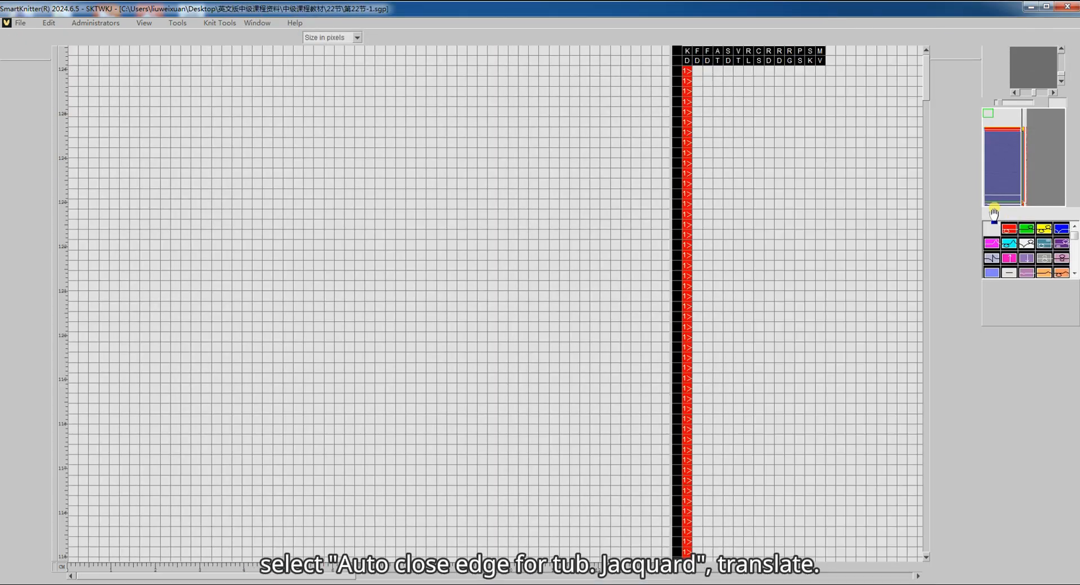
# Examine how the front and back yarns knit along both side edges of the translated butterfly jacquard
pyautogui.click(989, 187)
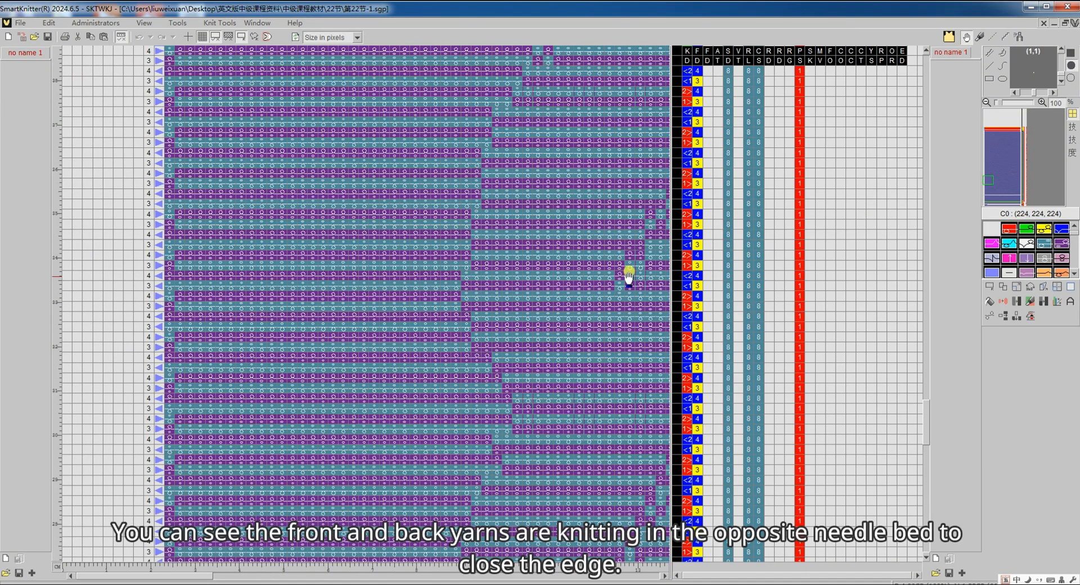
pyautogui.scroll(-4, 478, 304)
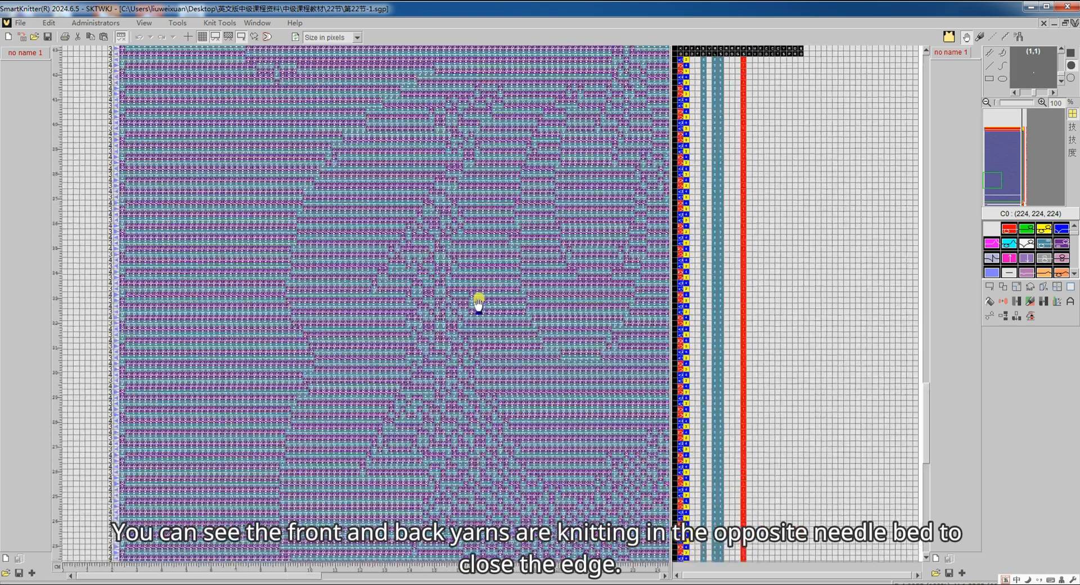
pyautogui.scroll(-1, 470, 298)
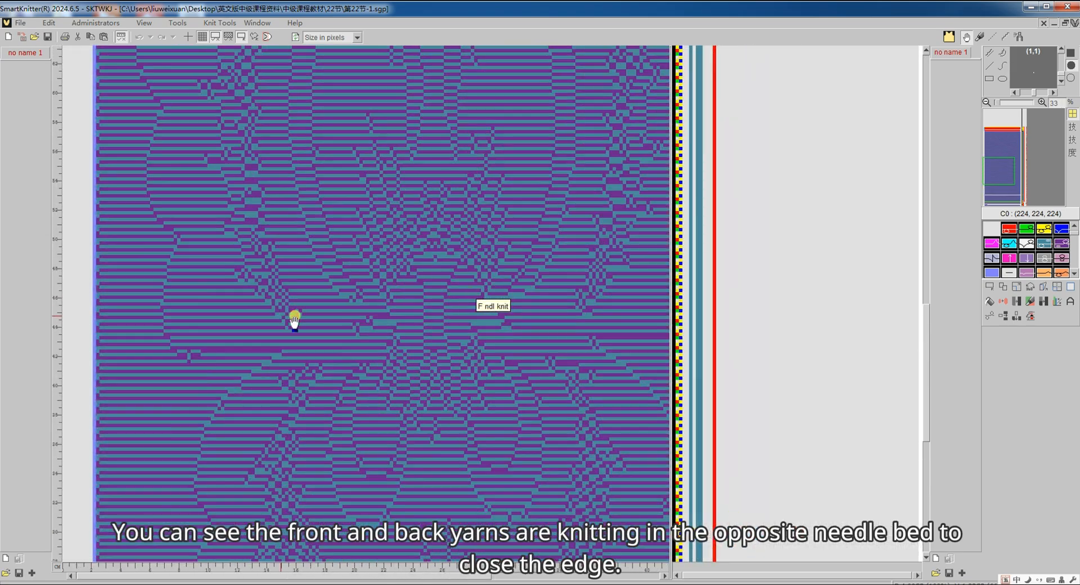
pyautogui.scroll(5, 82, 301)
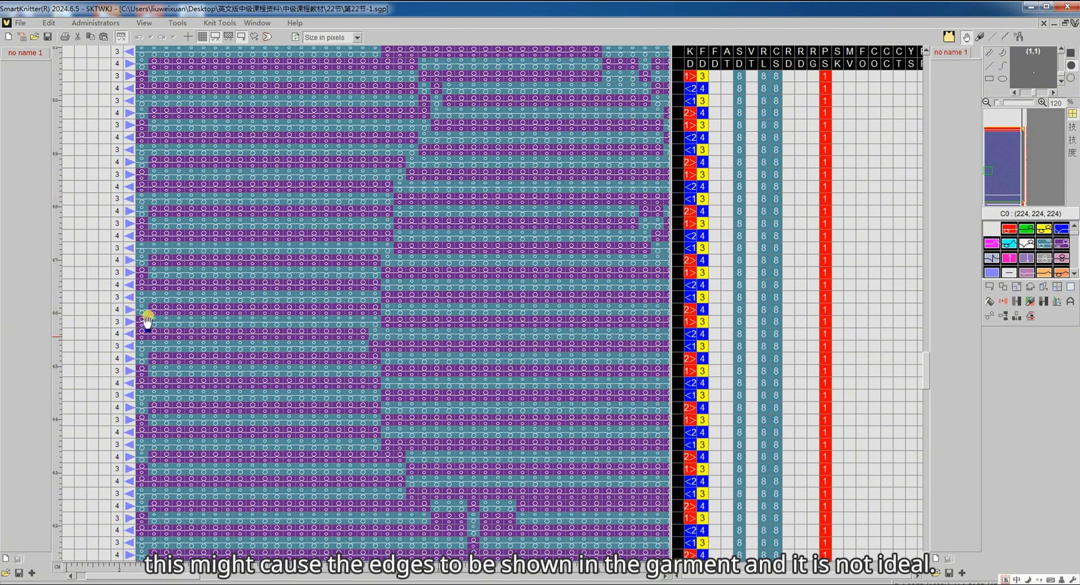
pyautogui.moveTo(182, 578); pyautogui.dragTo(586, 578)
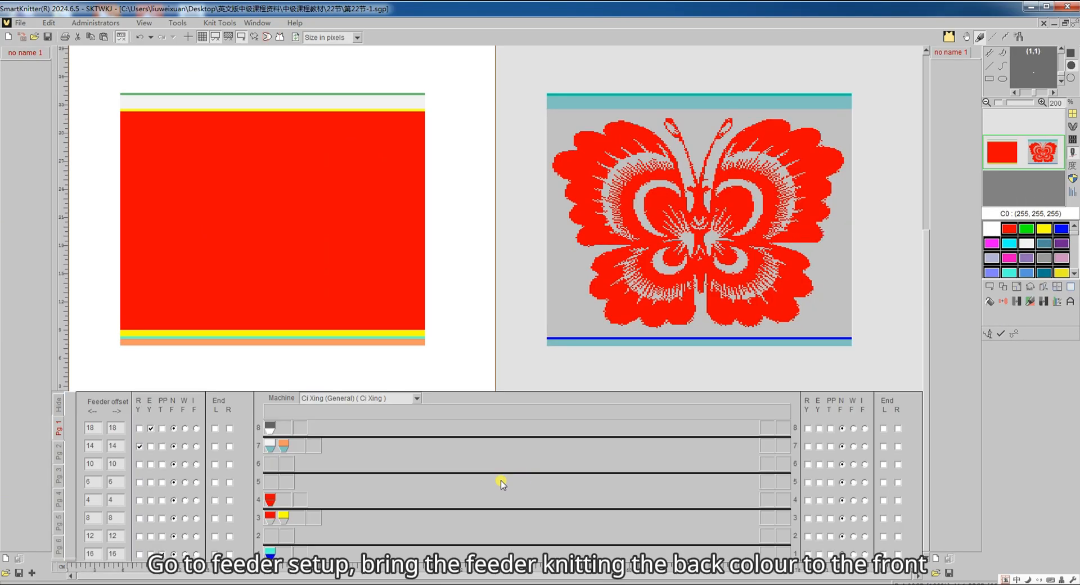
# Move the red feeder from rail 4 to rail 2 and retranslate the jacquard with "Auto close edge for tub. jacquard" disabled
pyautogui.moveTo(270, 500); pyautogui.dragTo(268, 535)
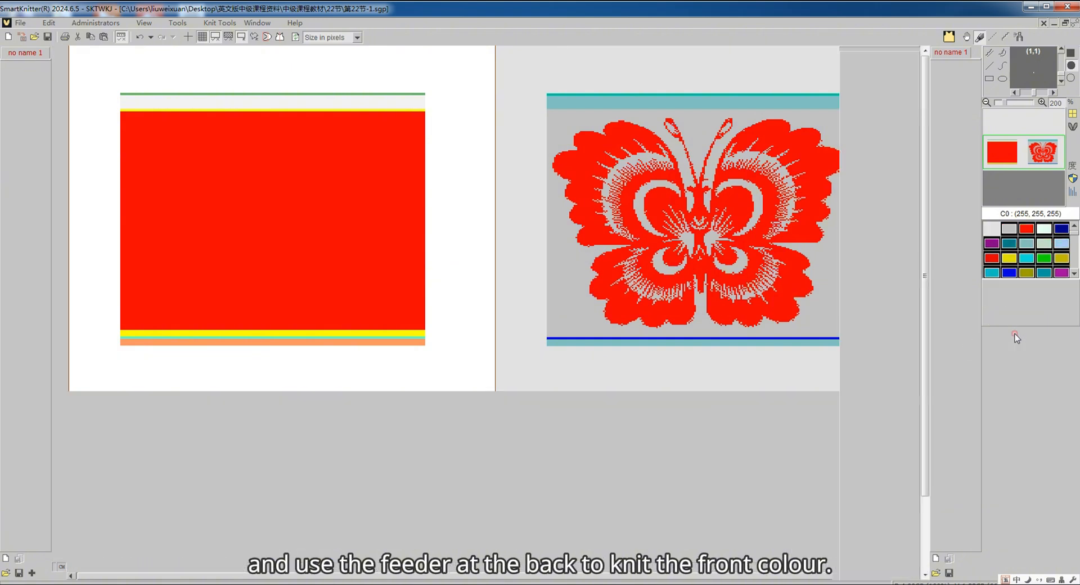
pyautogui.click(1014, 334)
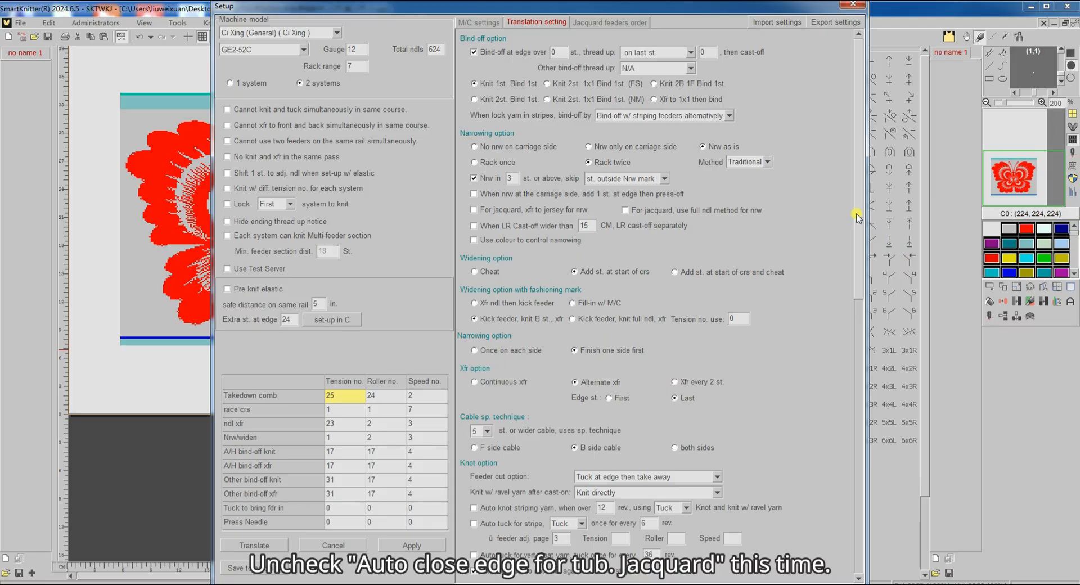
pyautogui.scroll(-8, 529, 287)
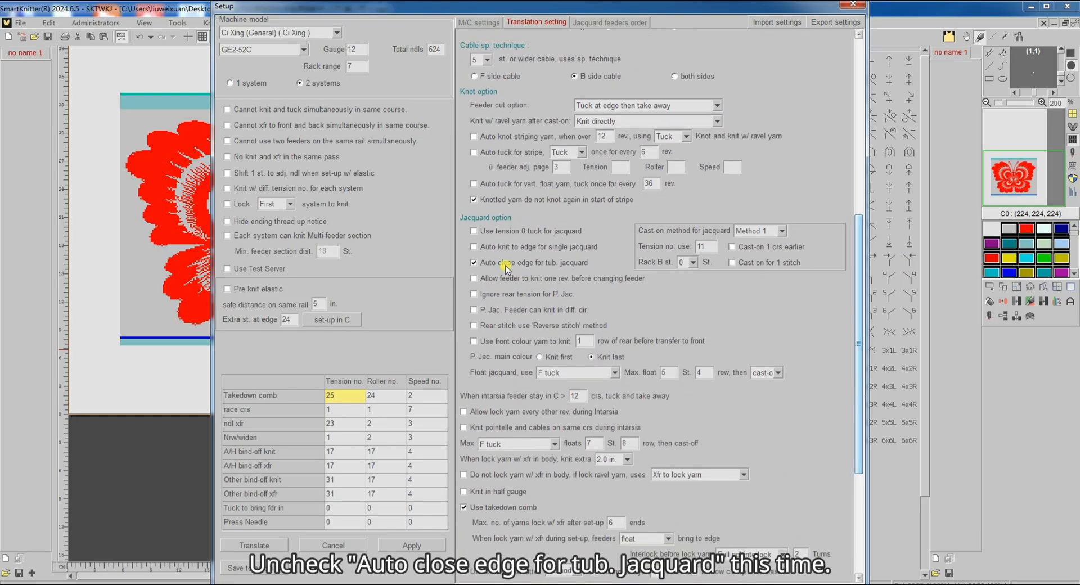
pyautogui.click(506, 266)
pyautogui.click(275, 545)
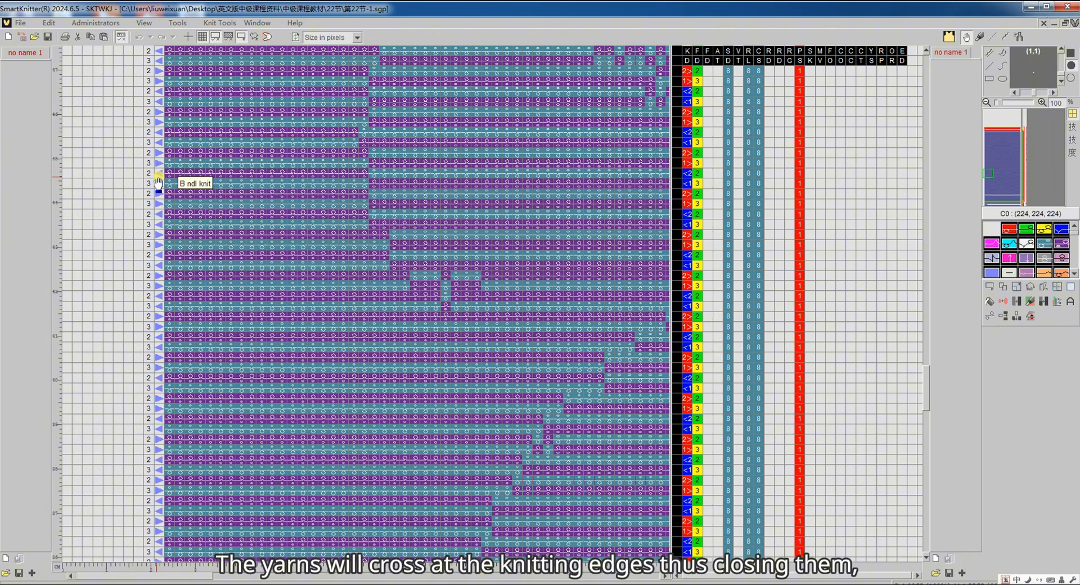
pyautogui.moveTo(157, 575); pyautogui.dragTo(565, 575)
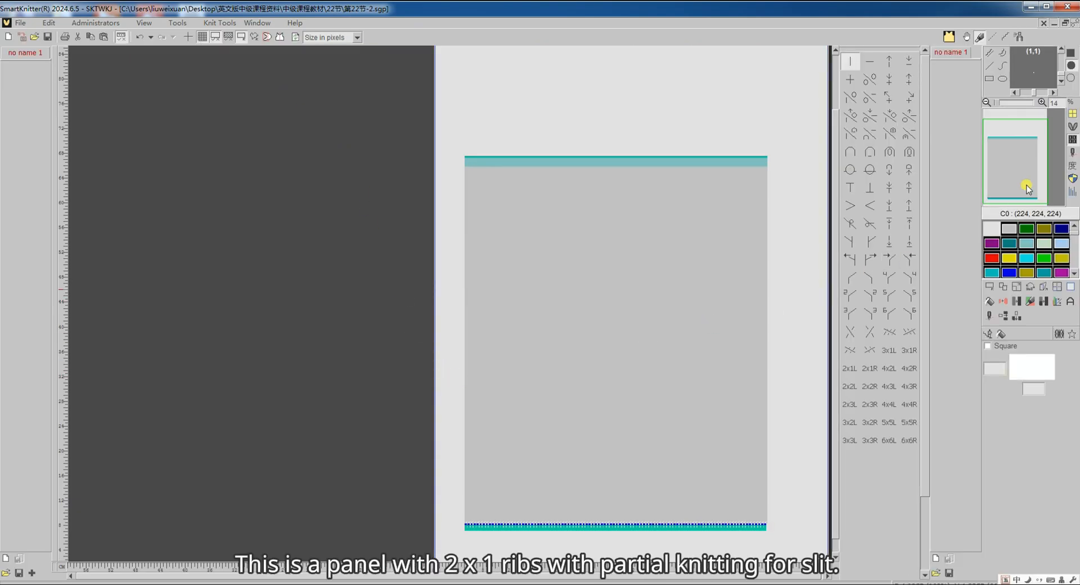
# Check the feeder colour zones that separate the two partial knitting sections of the 2x1 rib slit panel
pyautogui.click(1072, 159)
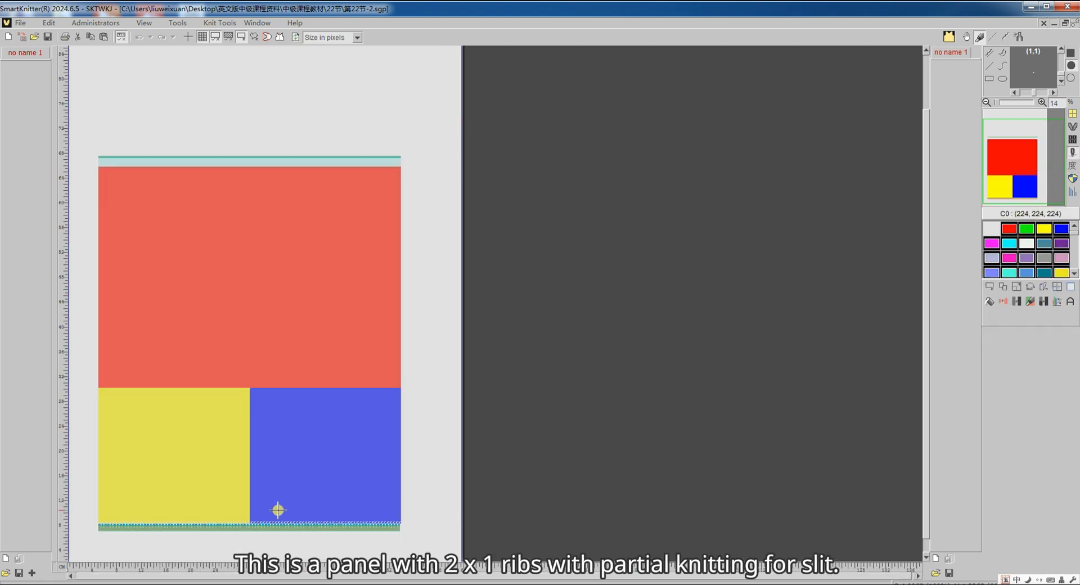
pyautogui.rightClick(319, 473)
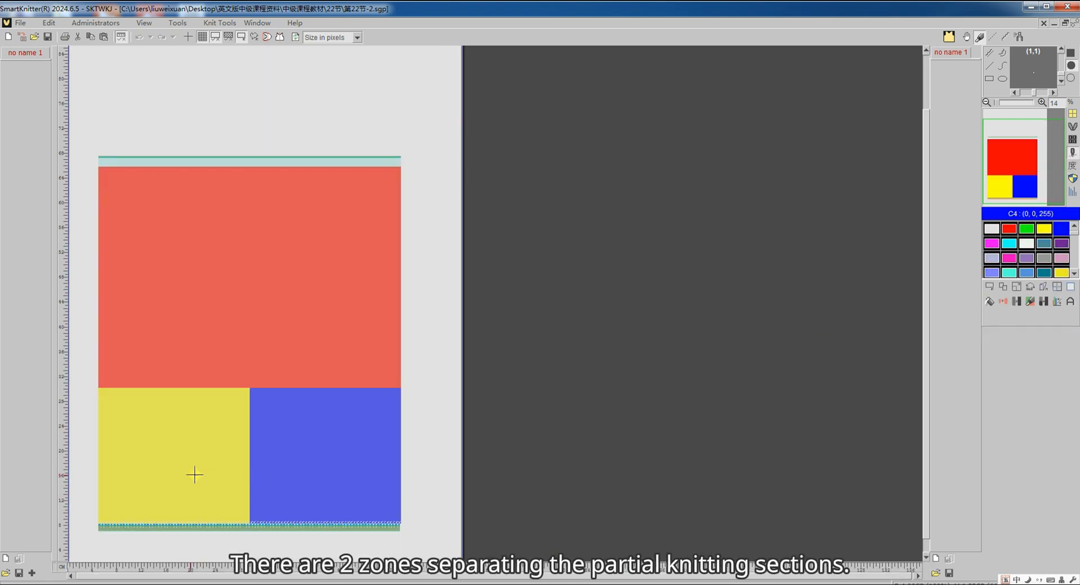
pyautogui.click(1072, 160)
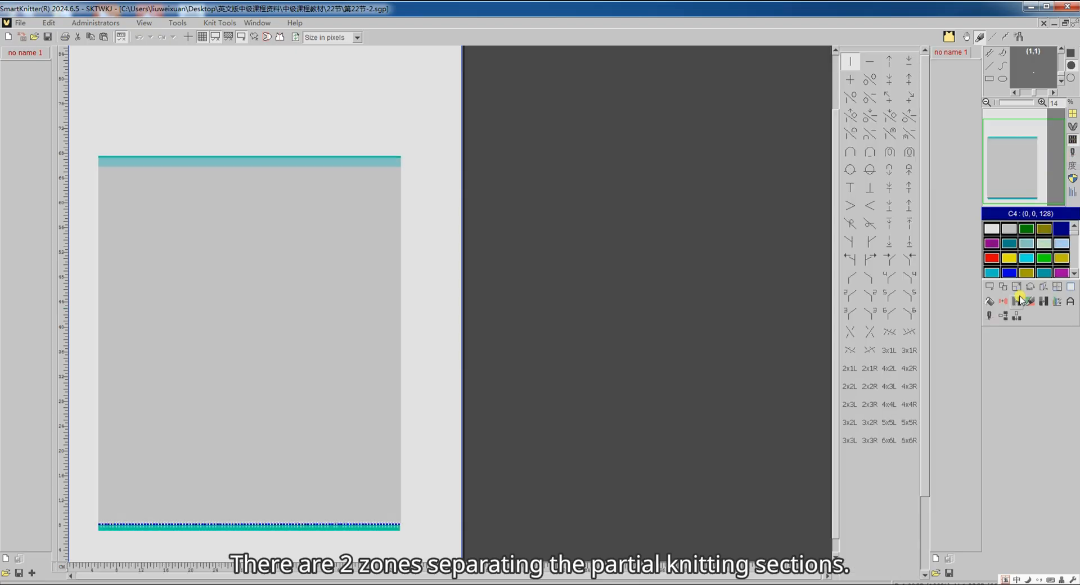
# Check the blue and yellow feeders in the slit panel's feeder setup and translate the panel with the current settings
pyautogui.click(997, 331)
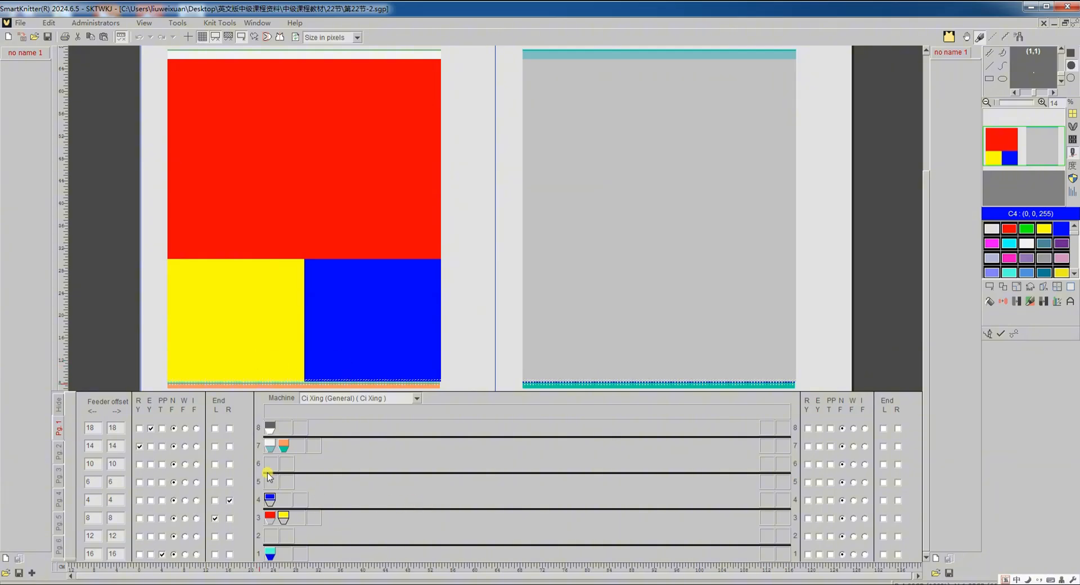
pyautogui.click(271, 500)
pyautogui.click(285, 515)
pyautogui.click(1017, 334)
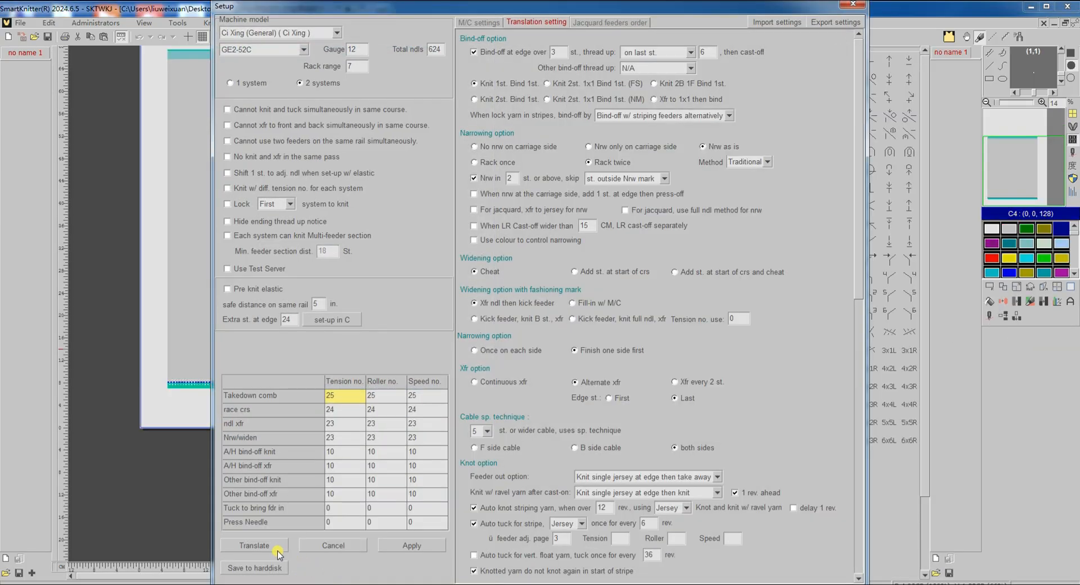
pyautogui.click(271, 538)
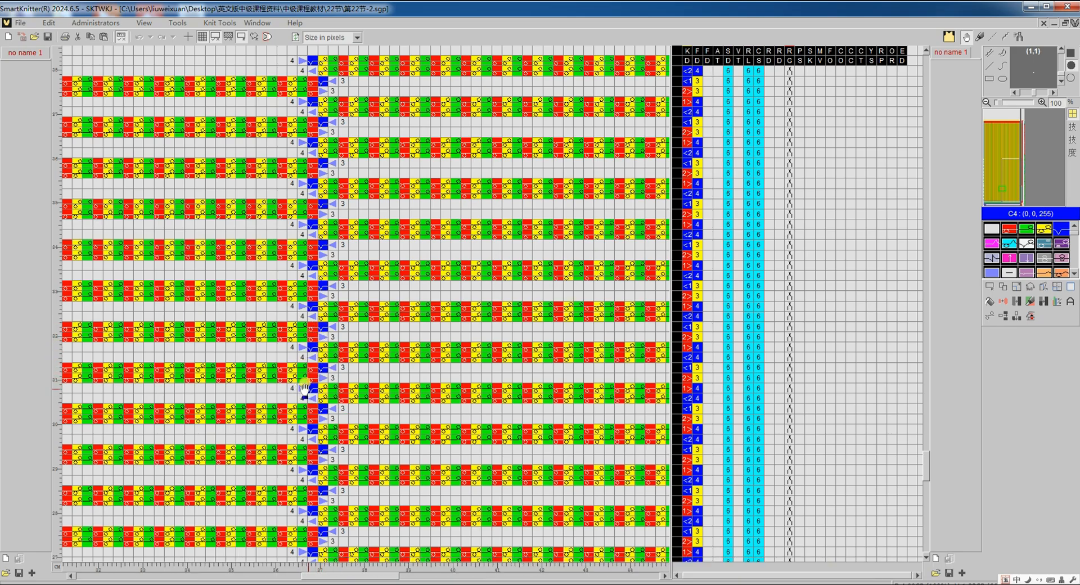
# Return to the slit panel's feeder setup and turn off Partial knit feeder for the blue feeder on rail 4
pyautogui.hotkey('ctrl', 'Tab')
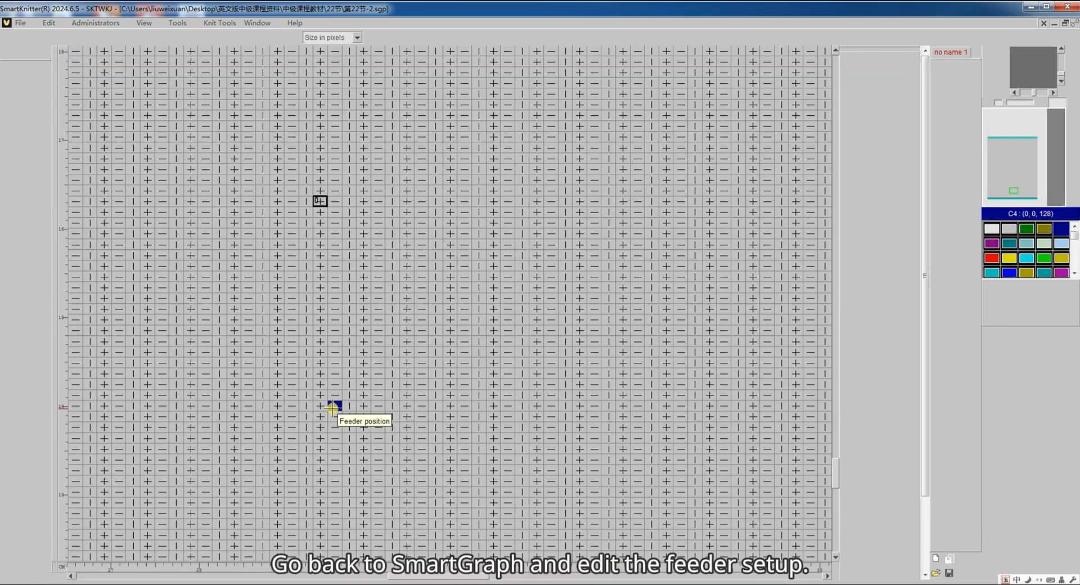
pyautogui.scroll(-8, 334, 407)
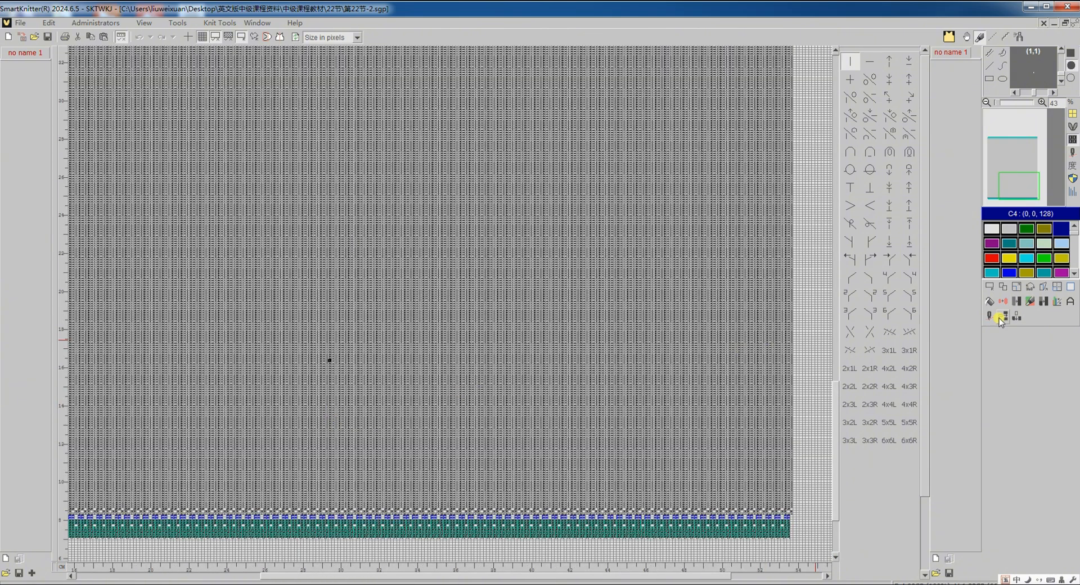
pyautogui.click(999, 318)
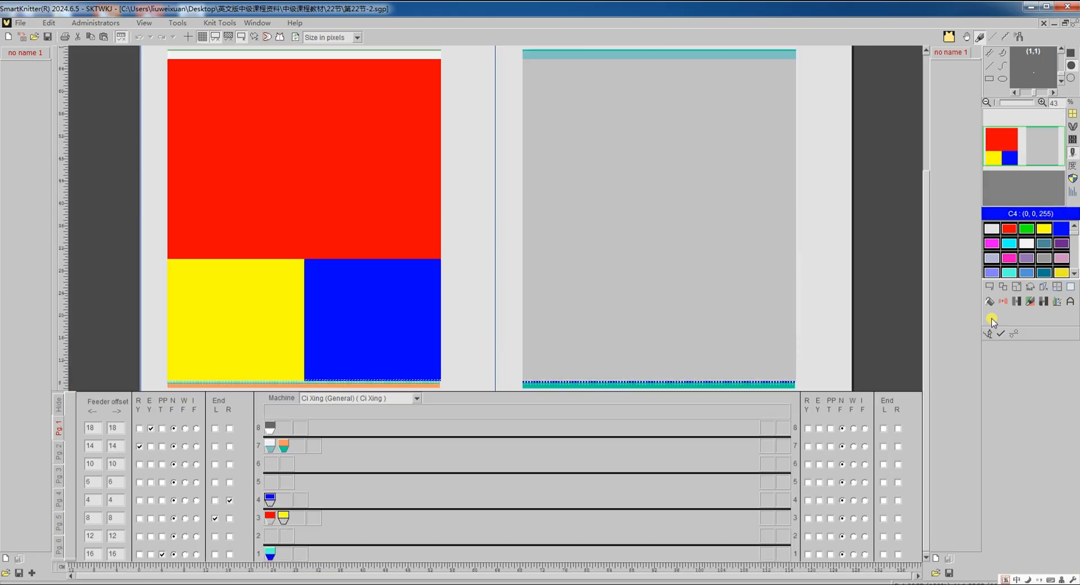
pyautogui.rightClick(270, 499)
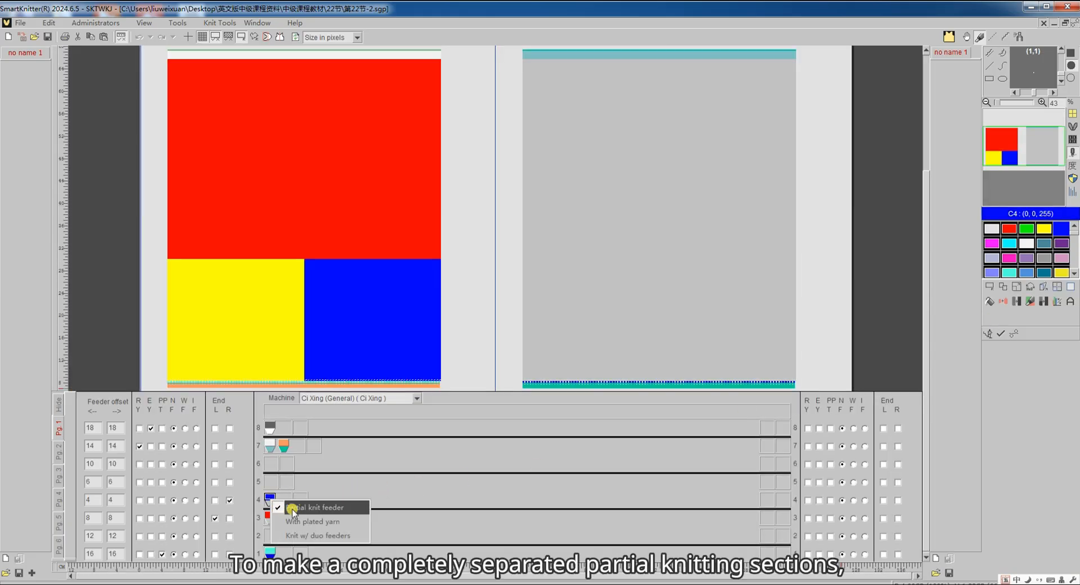
pyautogui.click(298, 509)
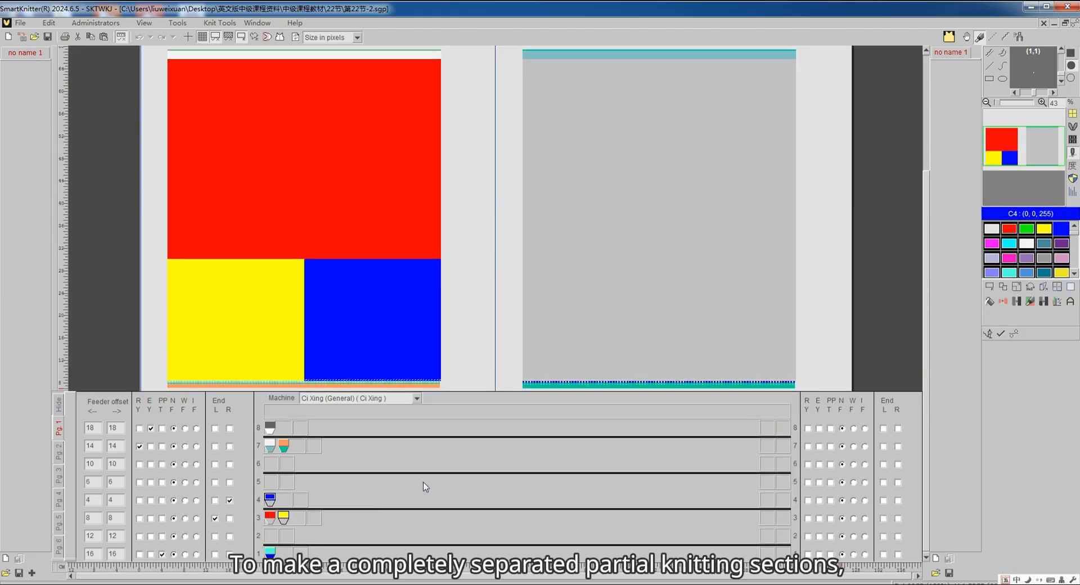
pyautogui.rightClick(288, 519)
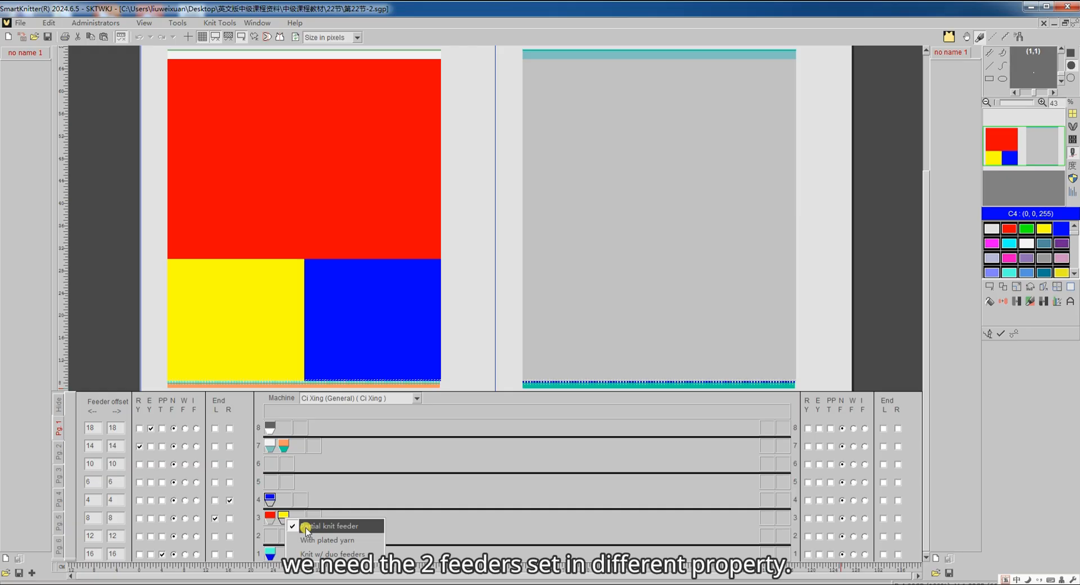
pyautogui.click(360, 496)
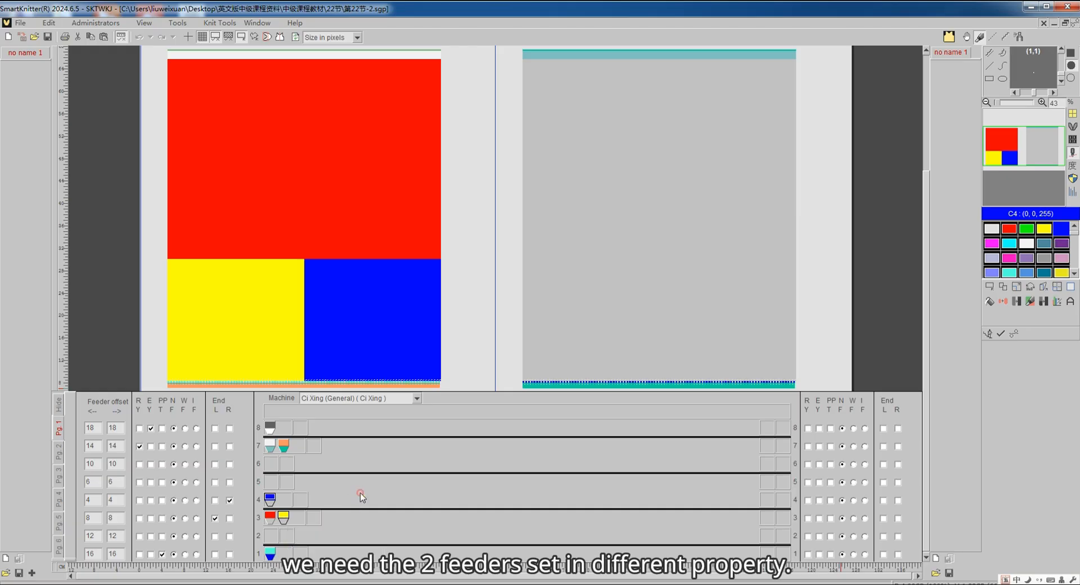
pyautogui.rightClick(271, 503)
pyautogui.click(271, 504)
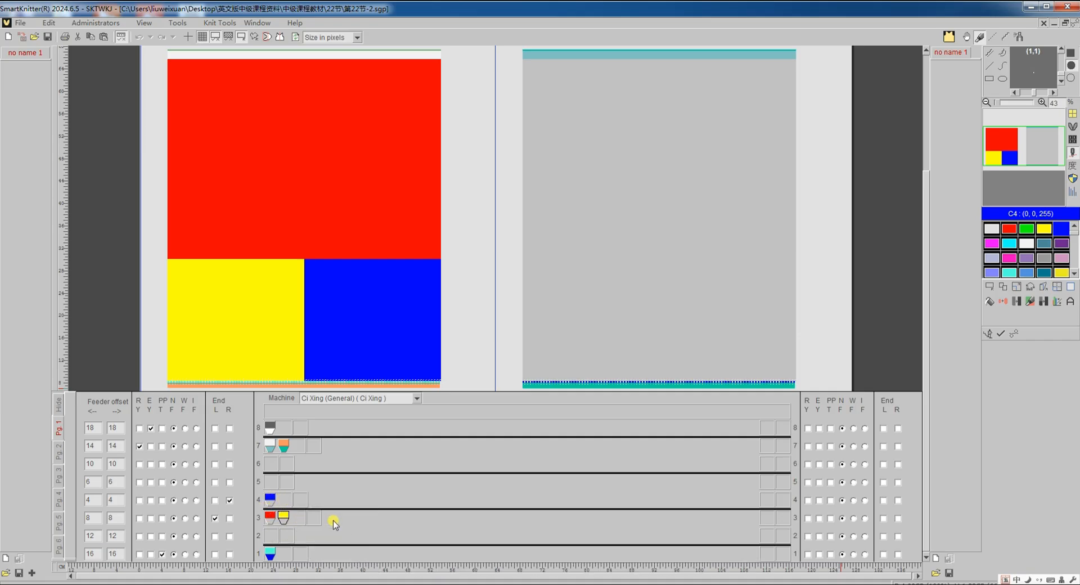
# Translate the slit panel again and bring the lower part of the translated pattern into view to inspect the section boundary
pyautogui.click(1011, 337)
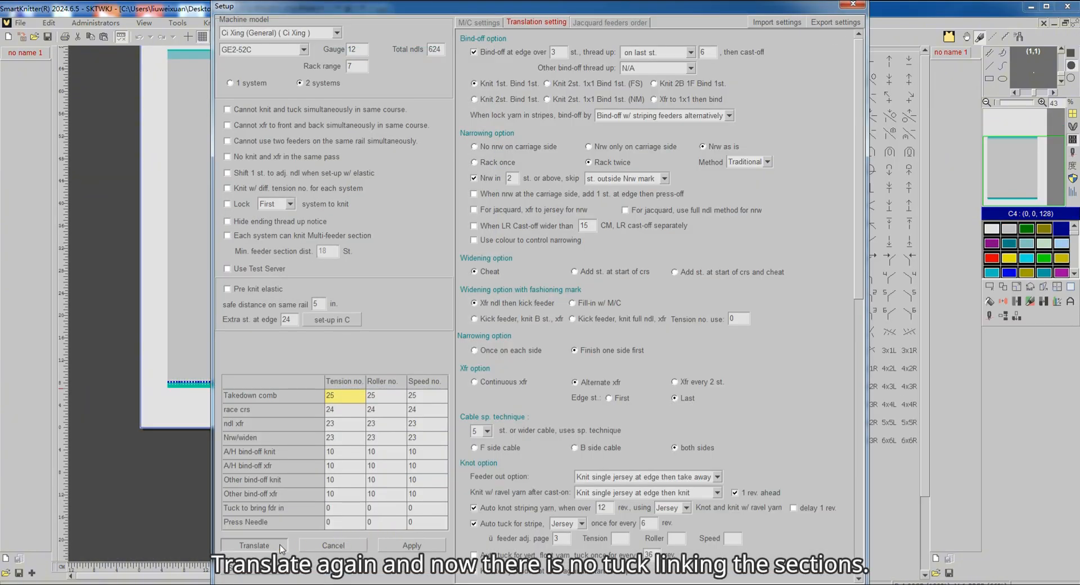
pyautogui.click(279, 545)
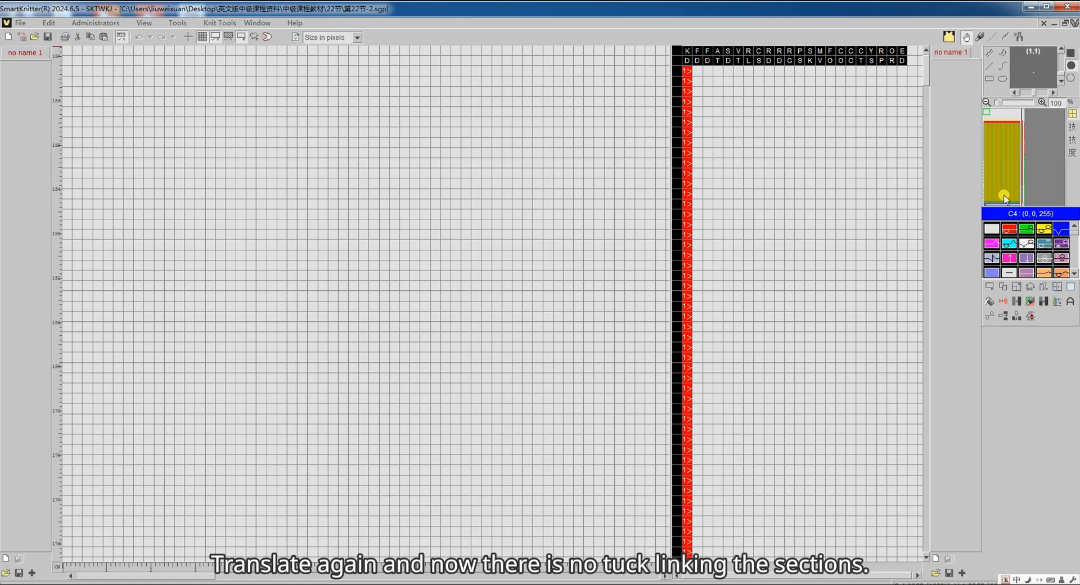
pyautogui.click(1012, 203)
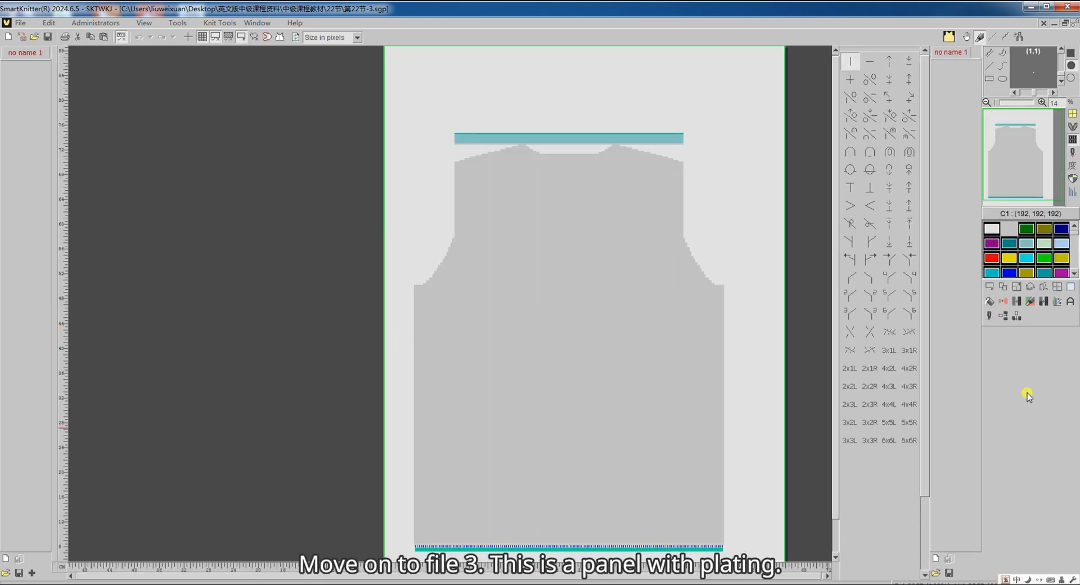
# Check the "With plated yarn" option of the yellow and red feeders on rail 3 in the plated panel's feeder setup
pyautogui.click(990, 318)
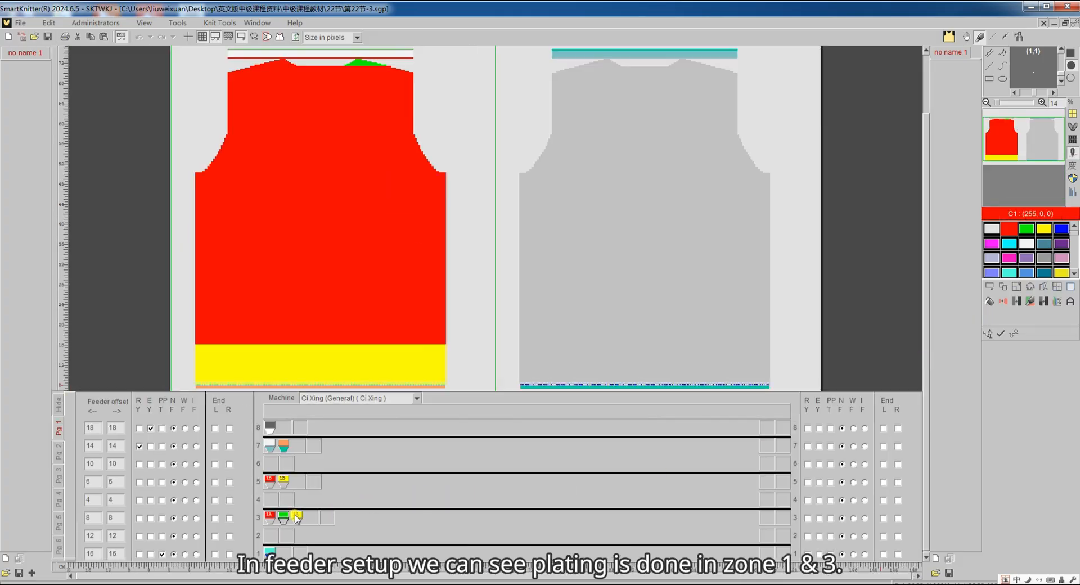
pyautogui.rightClick(296, 518)
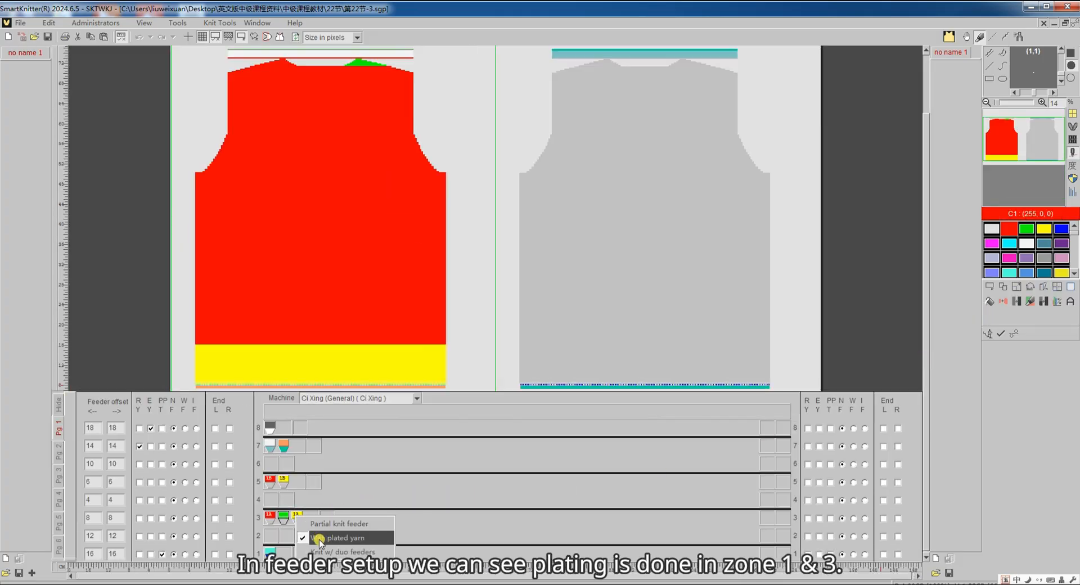
pyautogui.rightClick(270, 516)
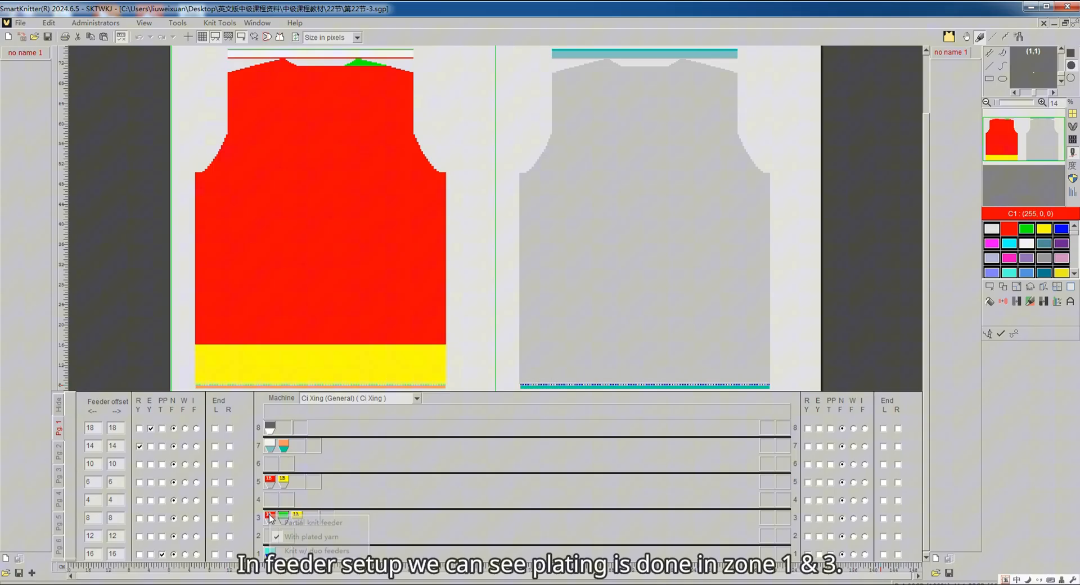
pyautogui.click(467, 509)
# Translate the plated panel with the current feeder settings and examine the neckline area of the translated pattern
pyautogui.click(1015, 334)
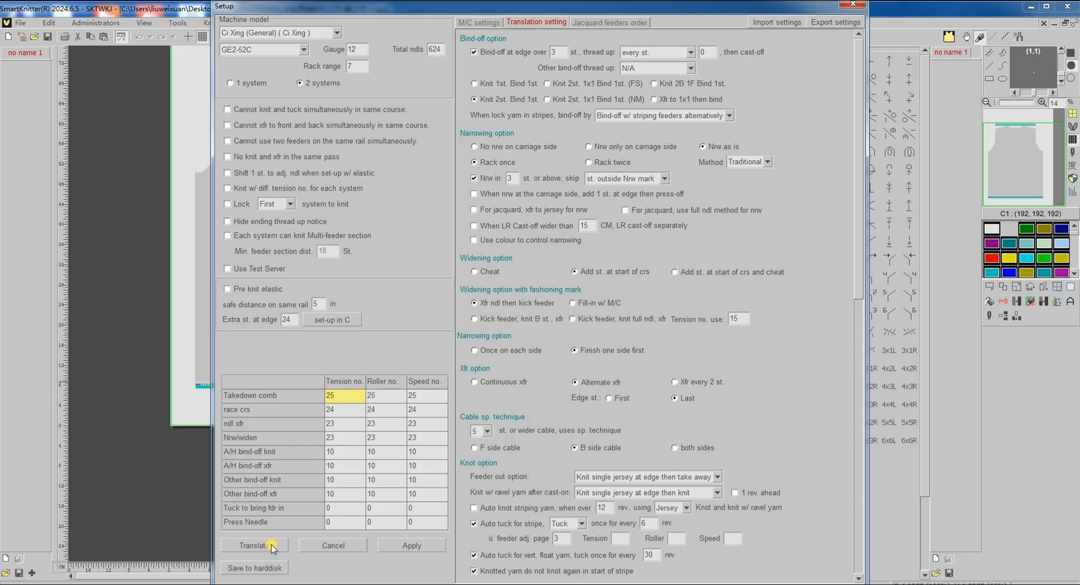
pyautogui.click(272, 546)
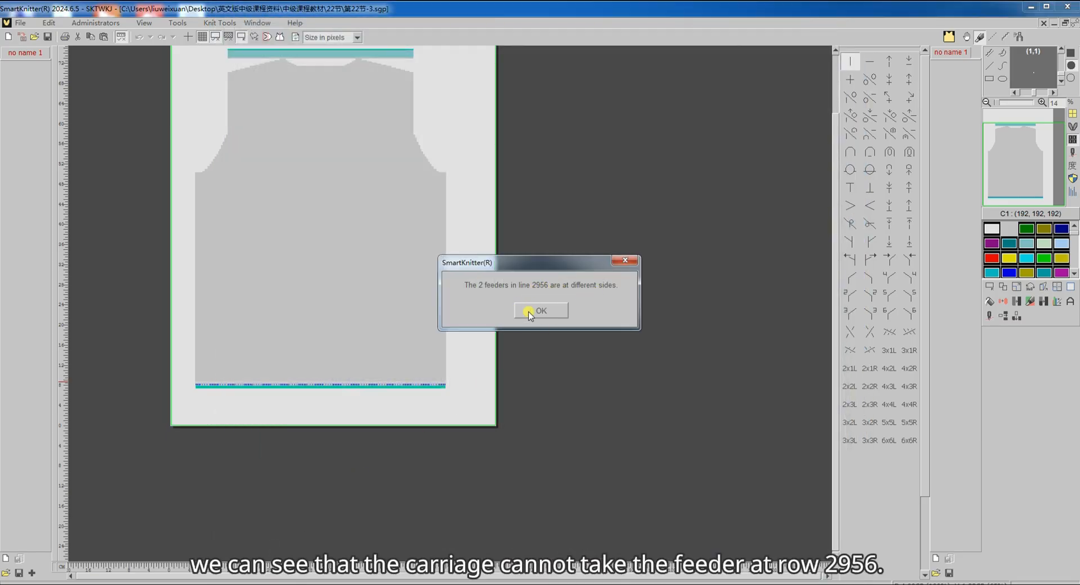
pyautogui.click(539, 310)
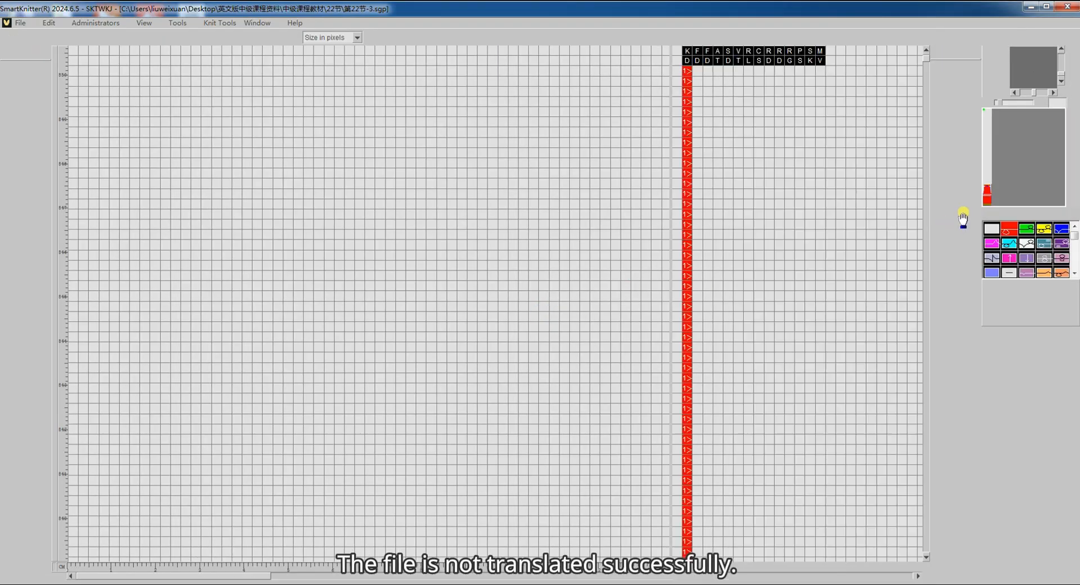
pyautogui.click(987, 187)
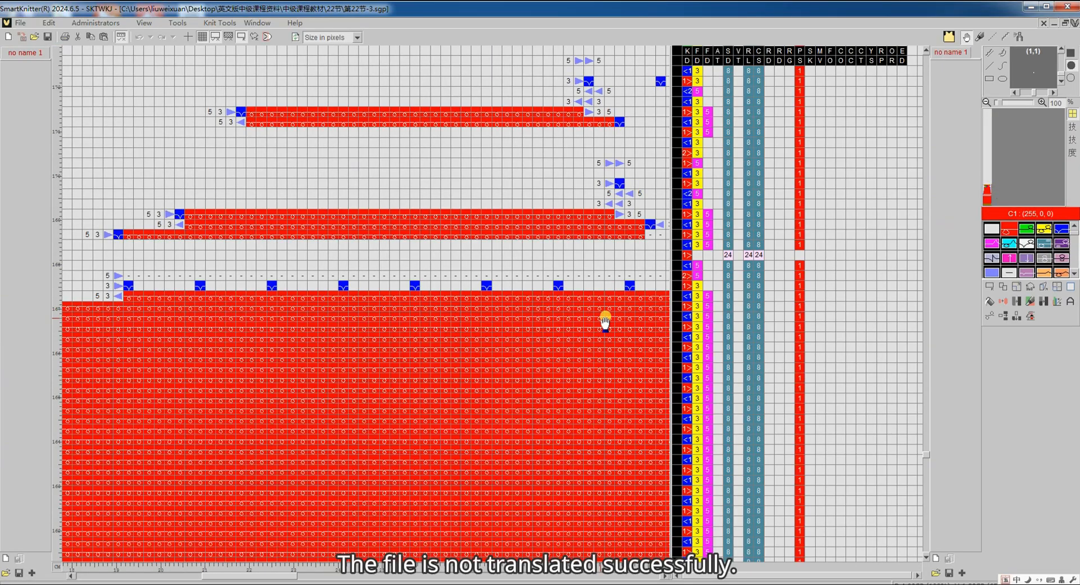
pyautogui.scroll(-2, 569, 325)
pyautogui.scroll(-3, 569, 329)
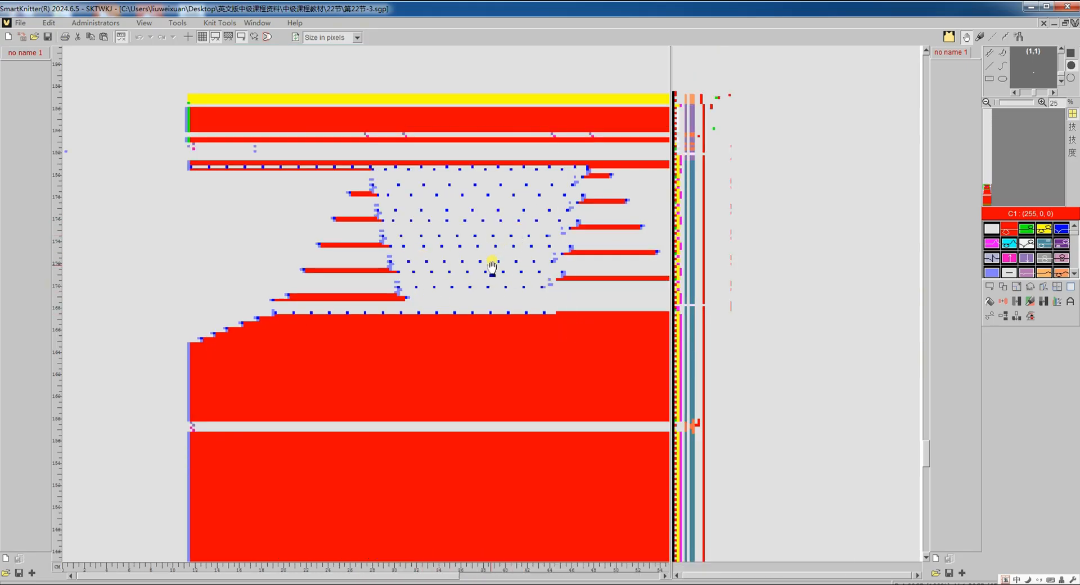
pyautogui.scroll(3, 551, 274)
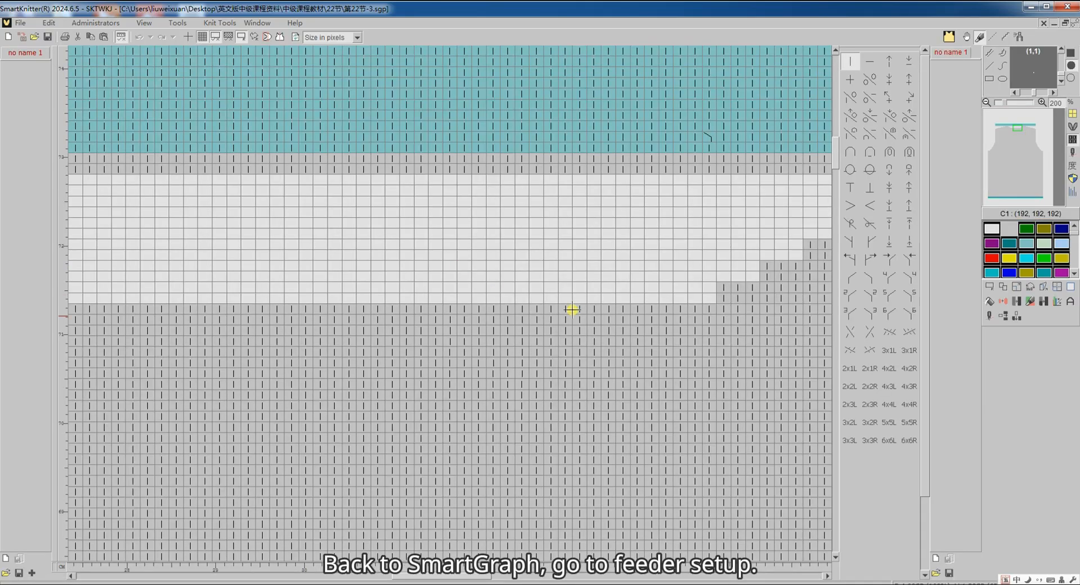
# In feeder setup, turn on "With plated yarn" for the green feeder on rail 3 to match the red and yellow feeders there
pyautogui.click(986, 319)
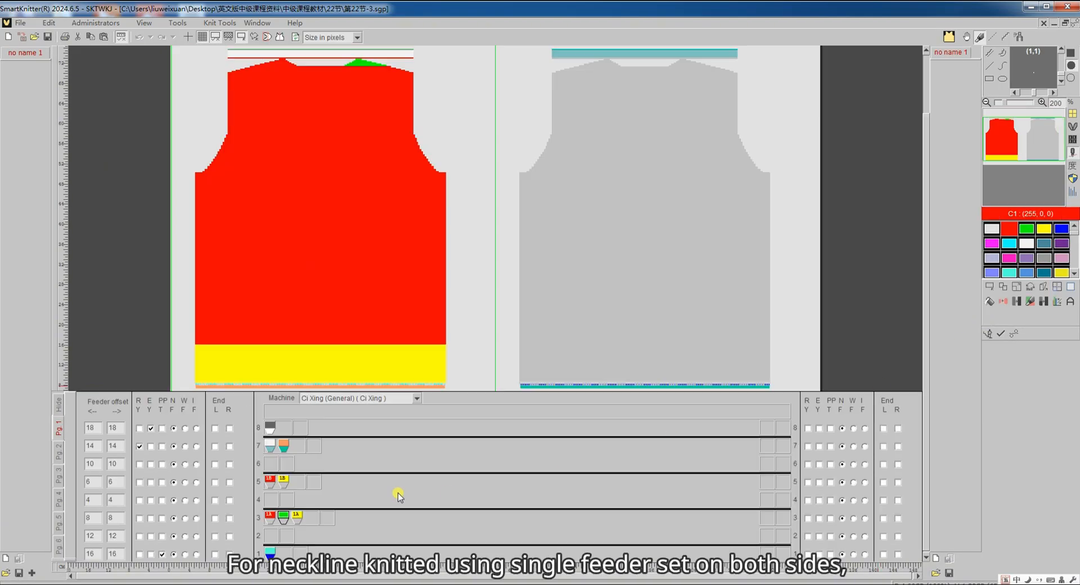
pyautogui.rightClick(300, 519)
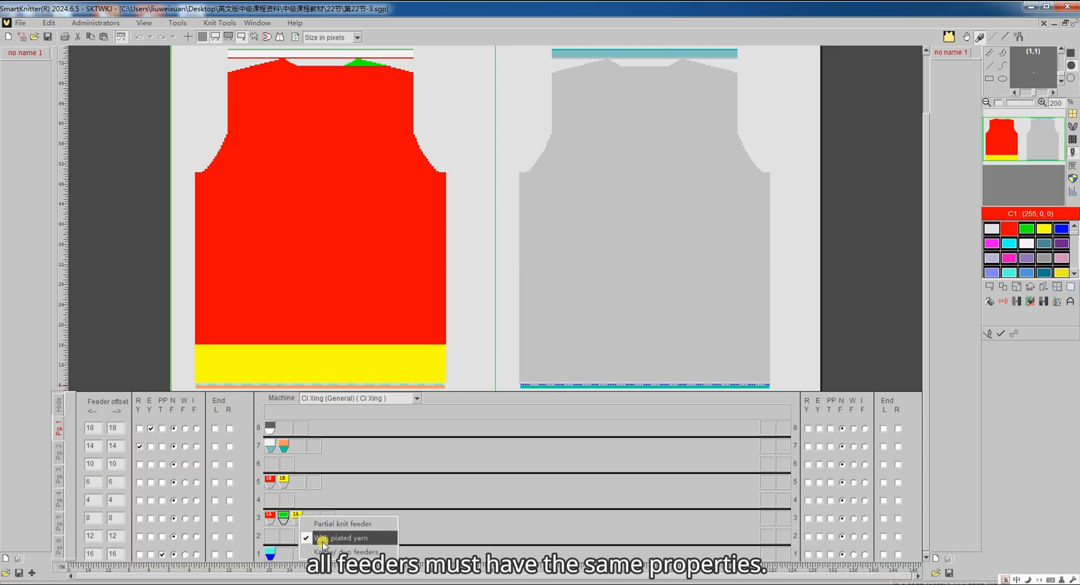
pyautogui.rightClick(269, 522)
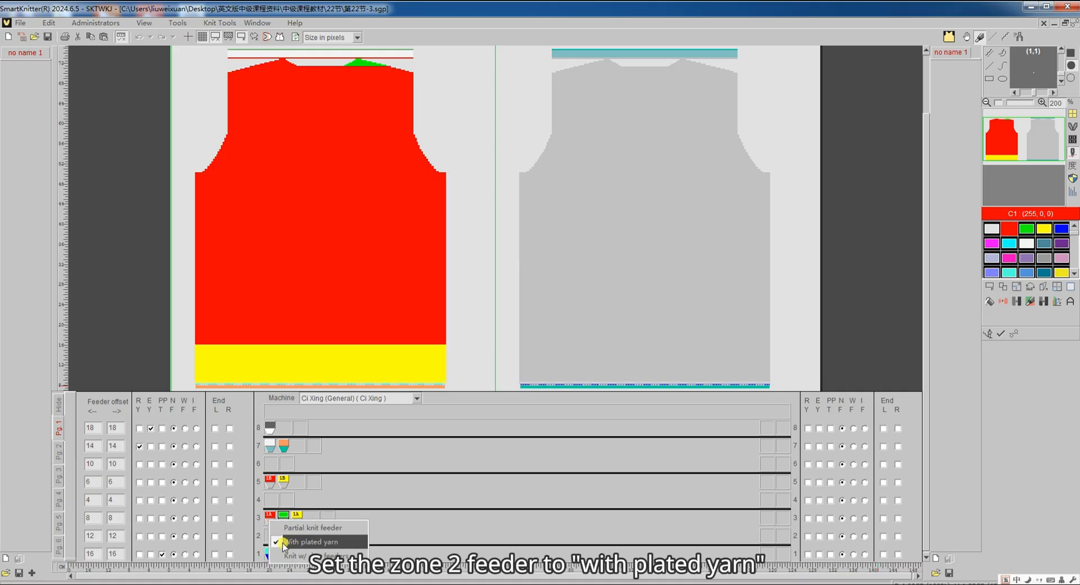
pyautogui.click(458, 416)
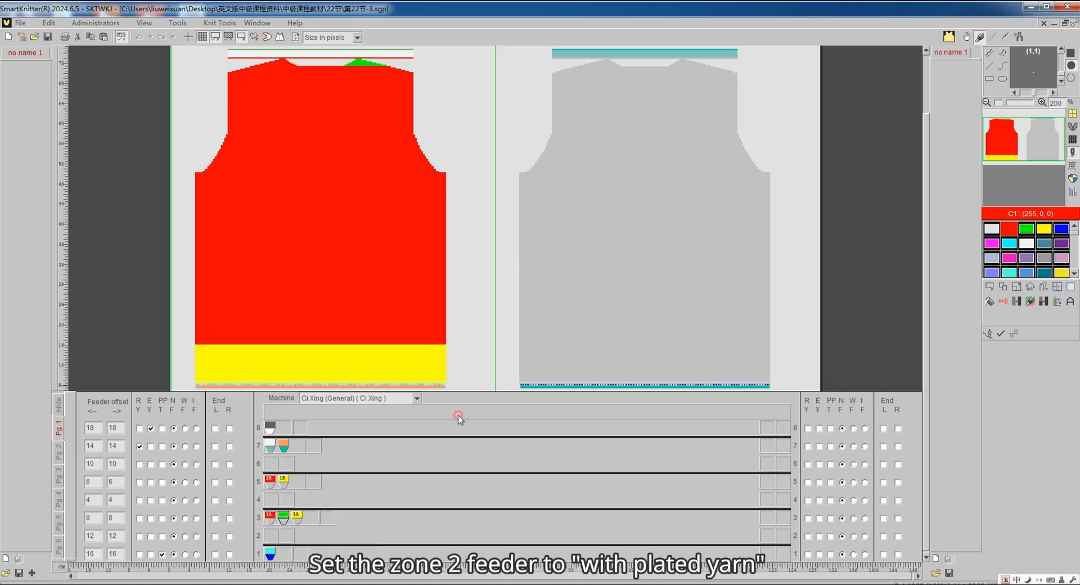
pyautogui.rightClick(283, 518)
pyautogui.click(311, 540)
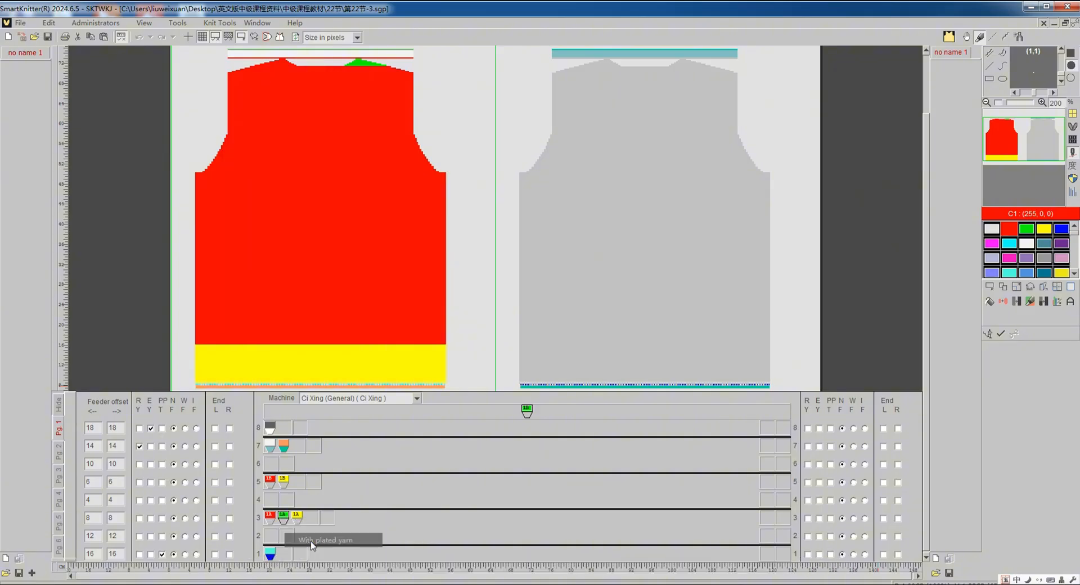
# Place the green feeder's additional plating feeder on rail 5 next to the yellow one and check the rail 3 green feeder's options
pyautogui.moveTo(527, 411); pyautogui.dragTo(299, 486)
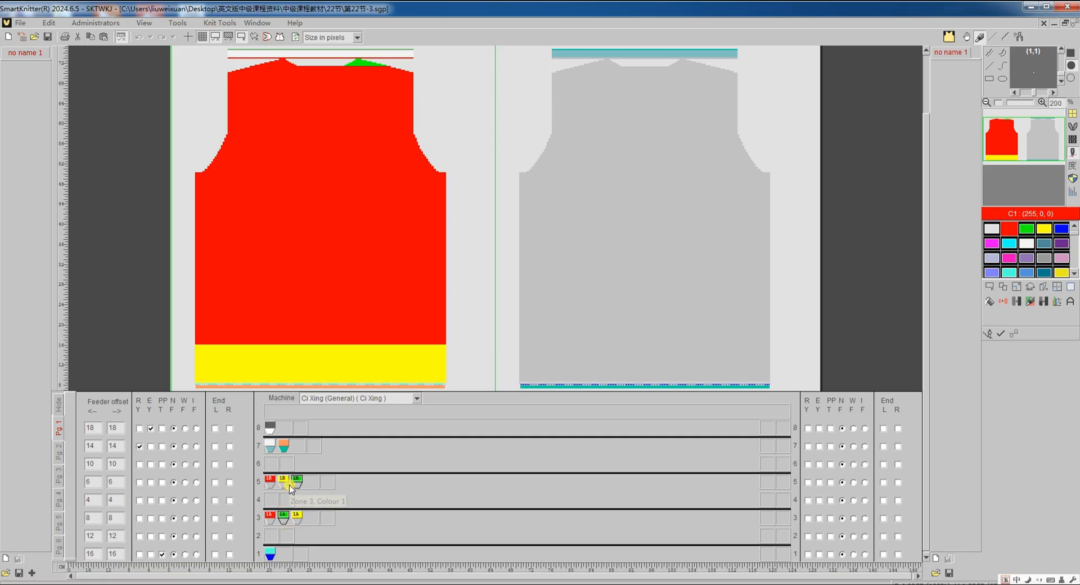
pyautogui.rightClick(285, 516)
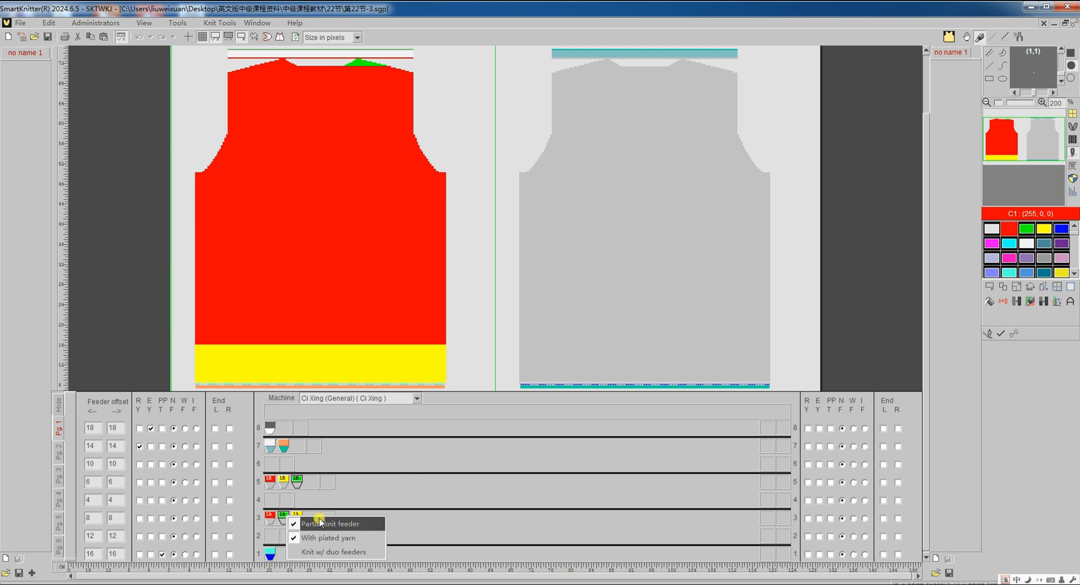
pyautogui.click(987, 446)
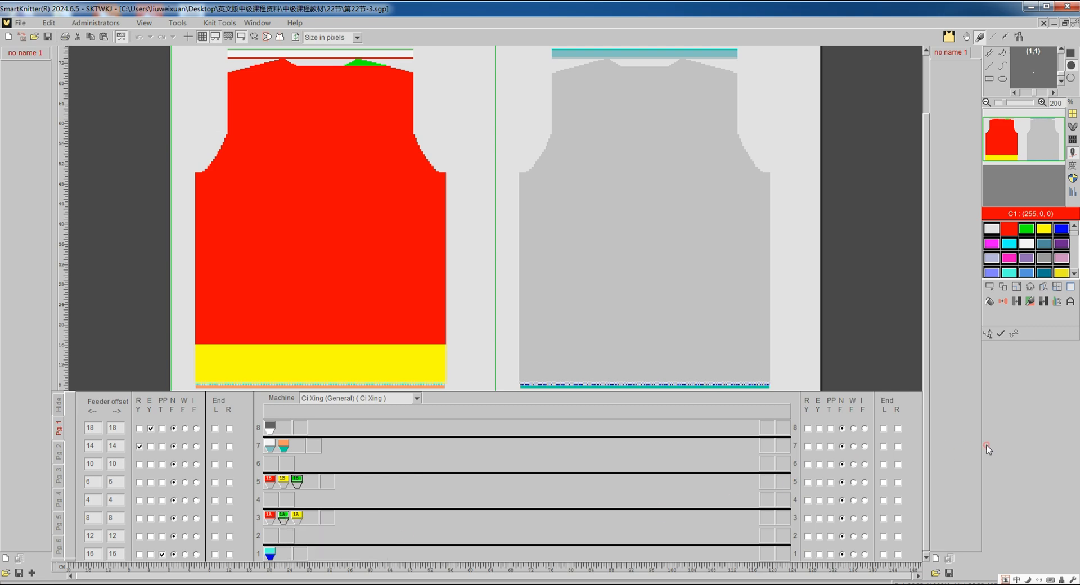
# Translate the plated panel again and examine how feeders 3 and 5 knit the separate neckline sections
pyautogui.click(1015, 335)
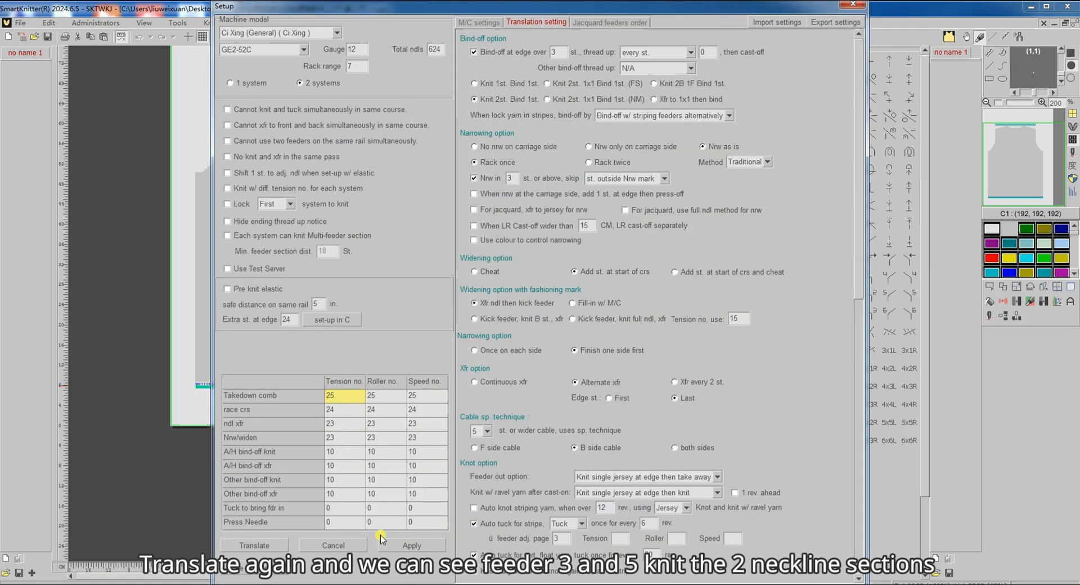
pyautogui.click(275, 549)
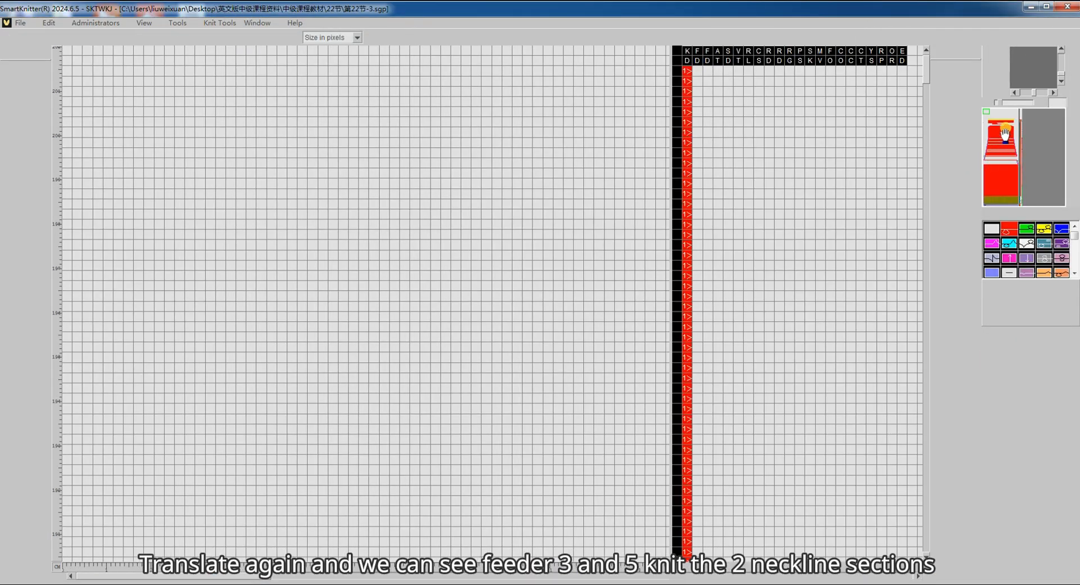
pyautogui.click(1007, 127)
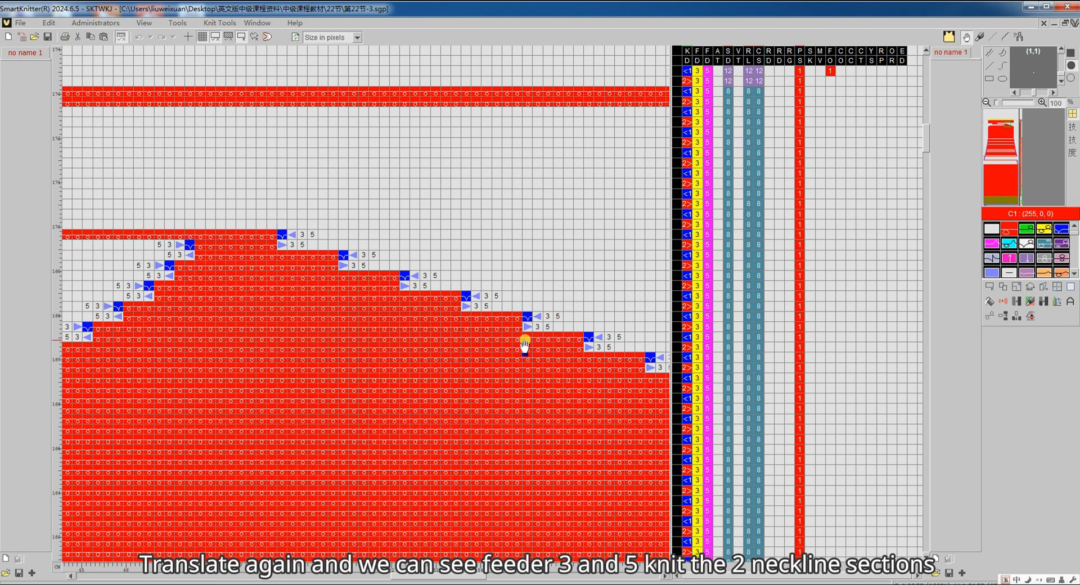
pyautogui.scroll(-1, 521, 348)
pyautogui.scroll(-2, 521, 348)
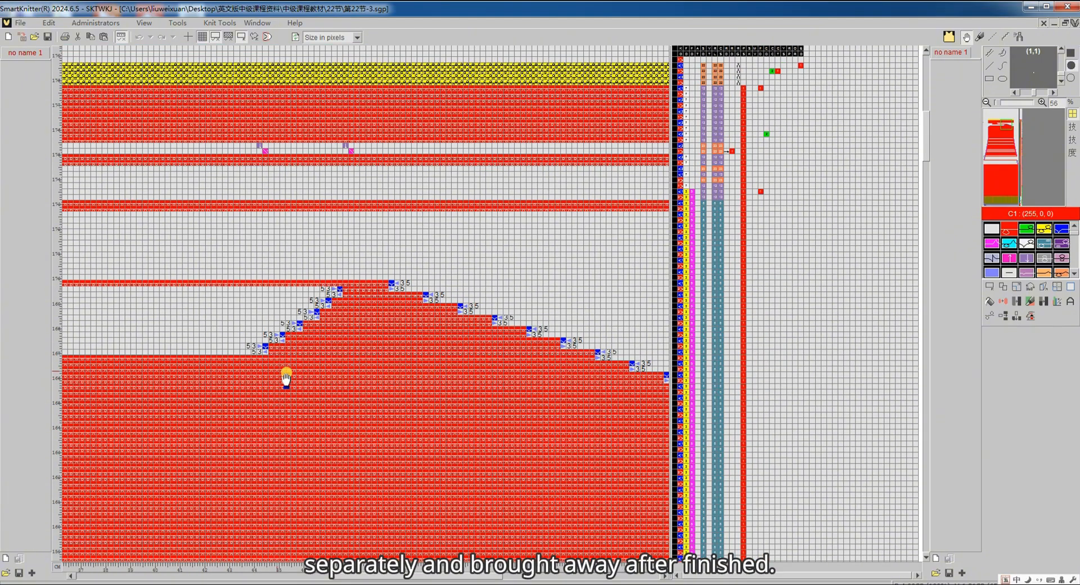
pyautogui.scroll(-2, 378, 366)
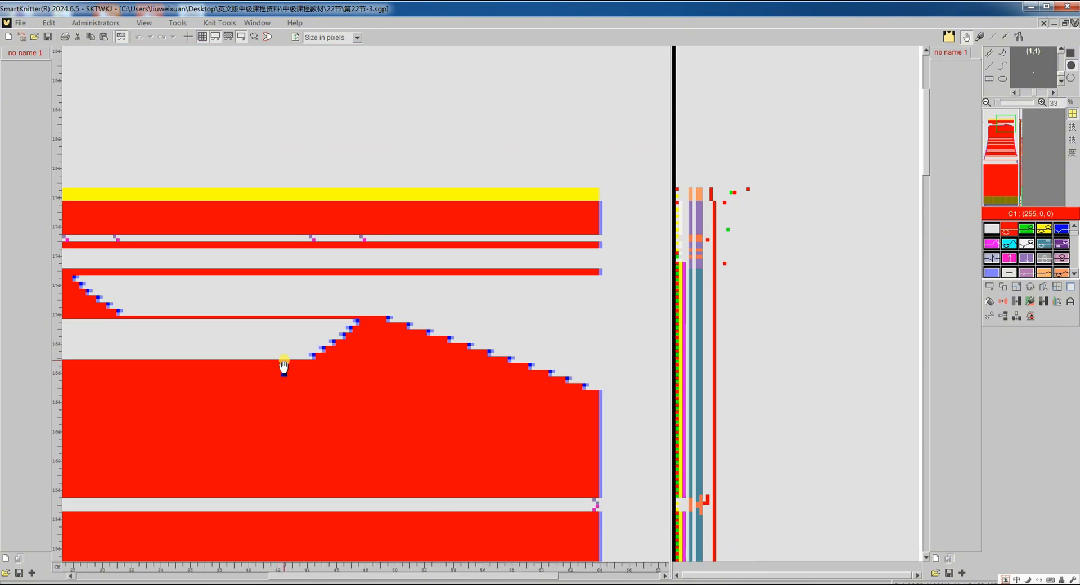
pyautogui.scroll(1, 285, 366)
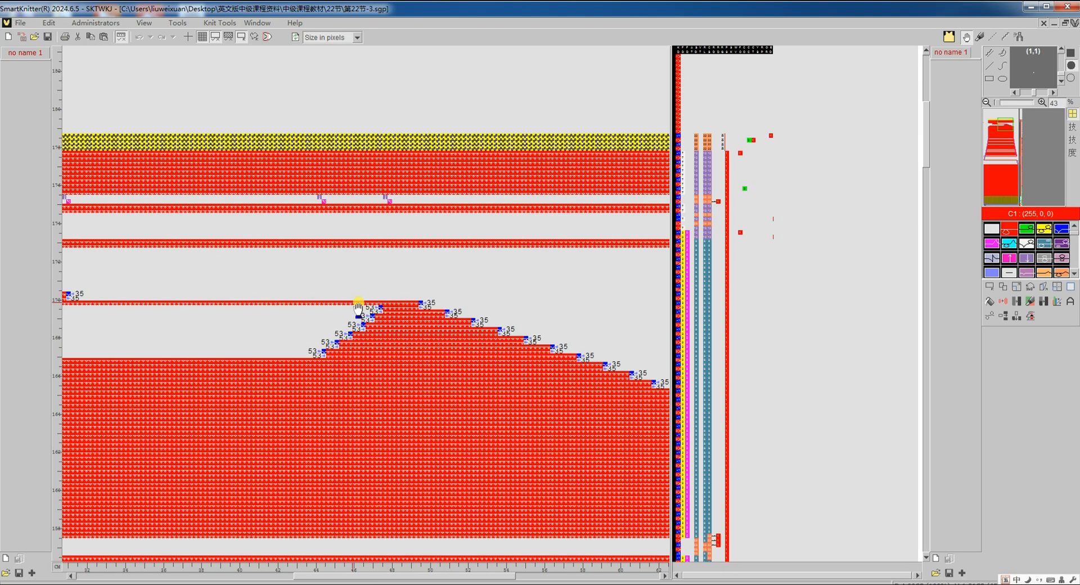
pyautogui.hscroll(-3, 334, 311)
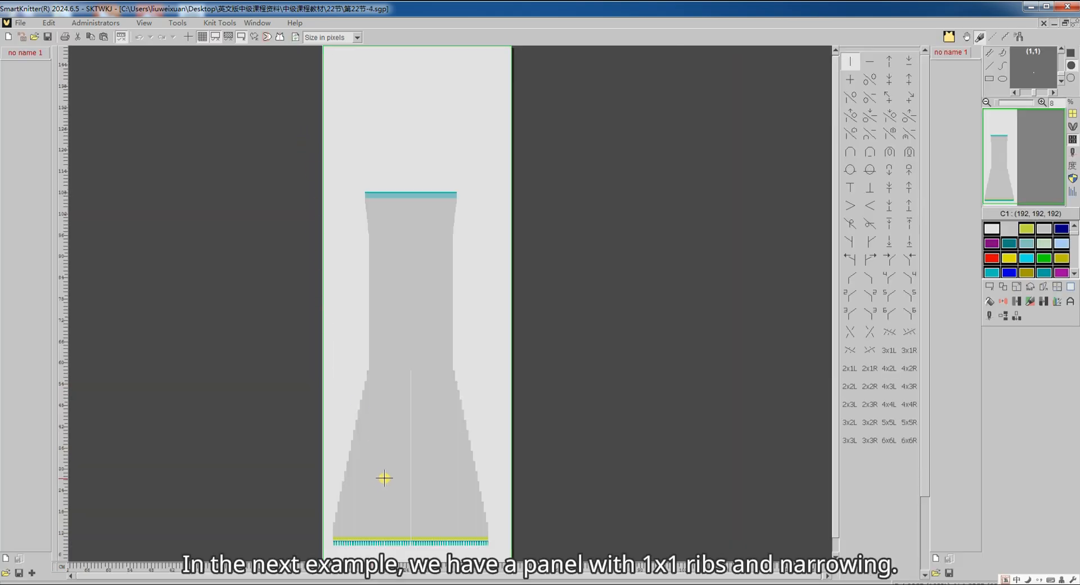
# Inspect the narrowed 1x1 rib panel's red and blue sections and check their feeder assignments in feeder setup
pyautogui.scroll(5, 385, 477)
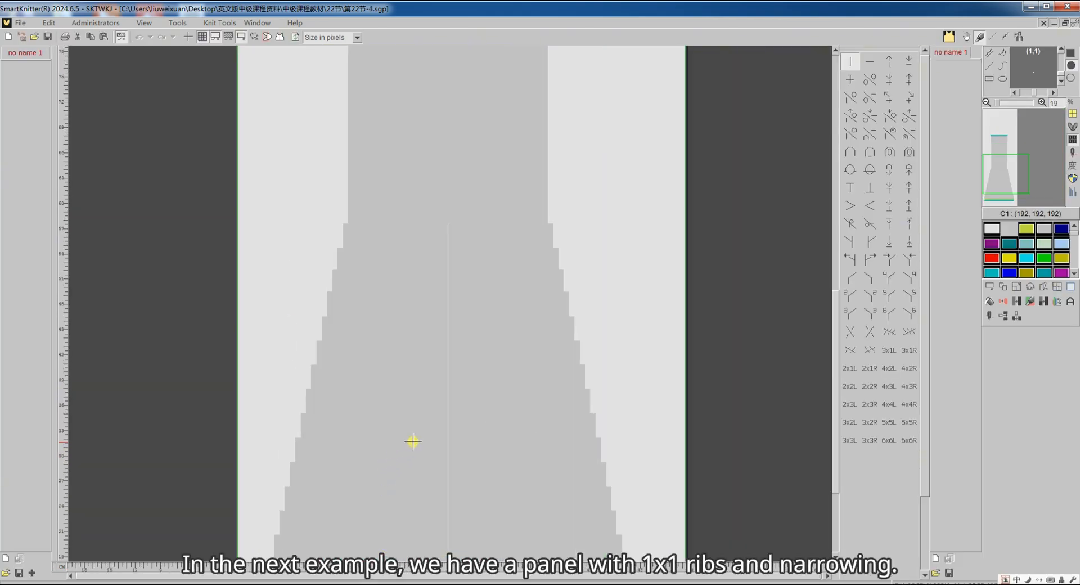
pyautogui.scroll(2, 413, 441)
pyautogui.click(1074, 166)
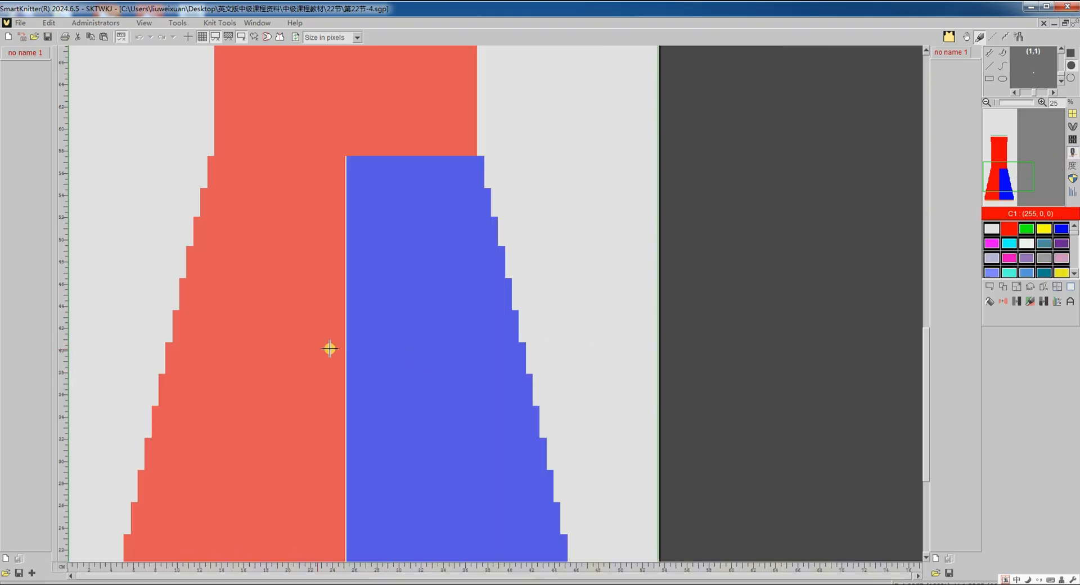
pyautogui.click(1073, 126)
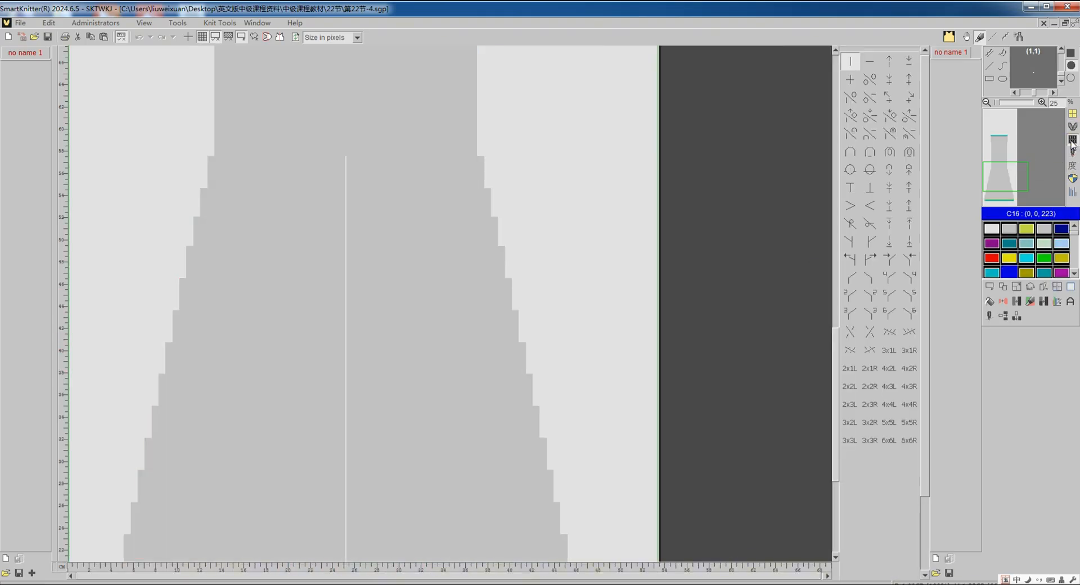
pyautogui.click(991, 318)
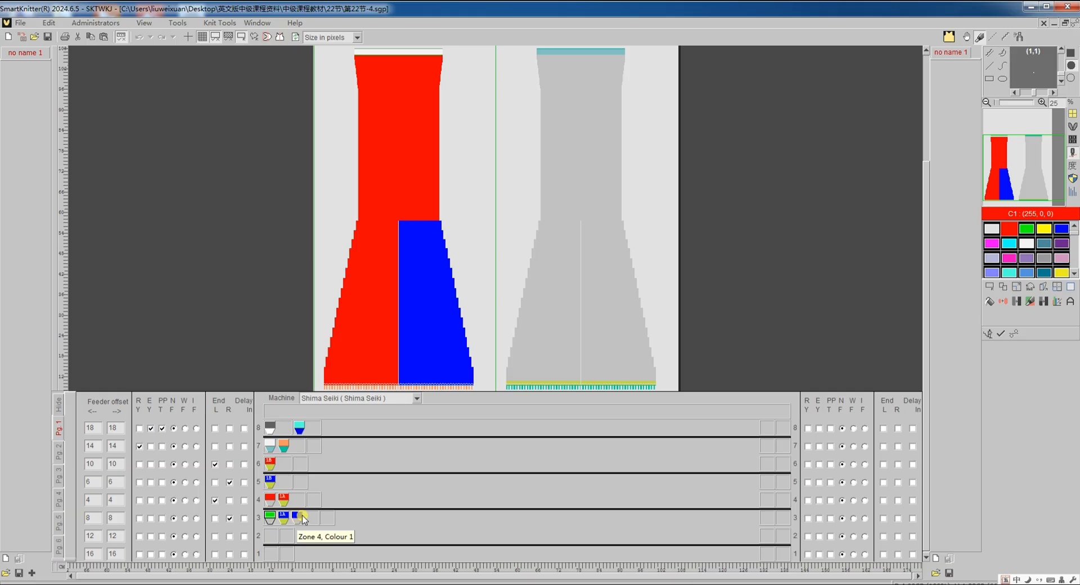
pyautogui.click(303, 517)
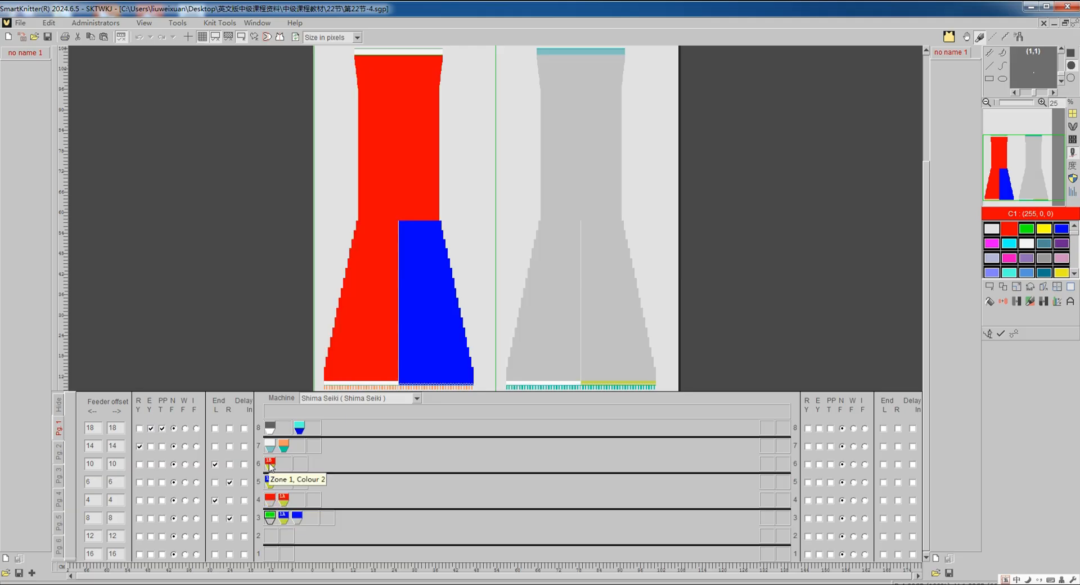
# Translate the 1x1 rib panel with its original feeder settings and open the translated pattern
pyautogui.click(1007, 338)
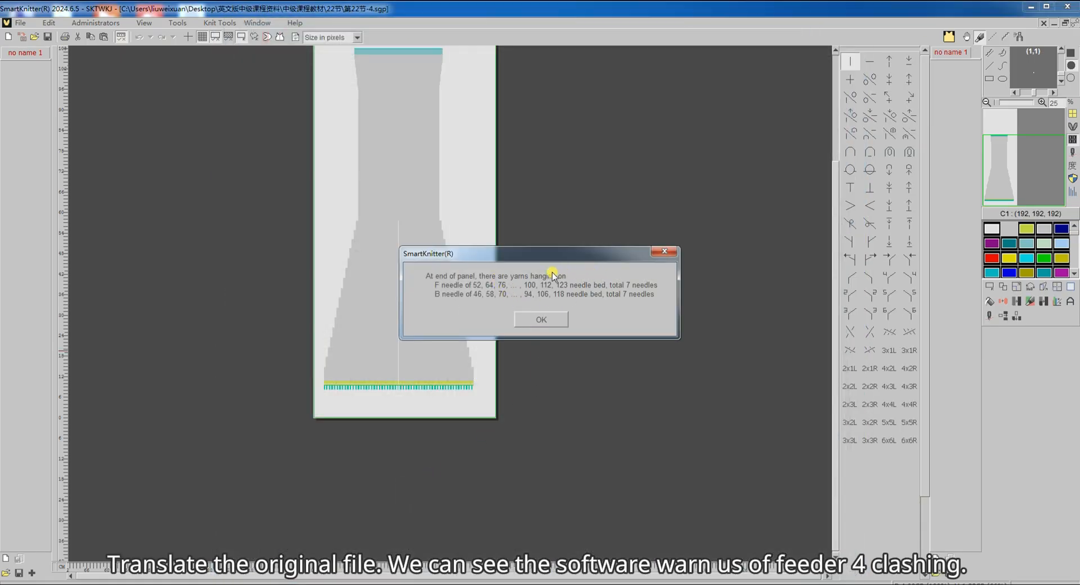
pyautogui.click(541, 319)
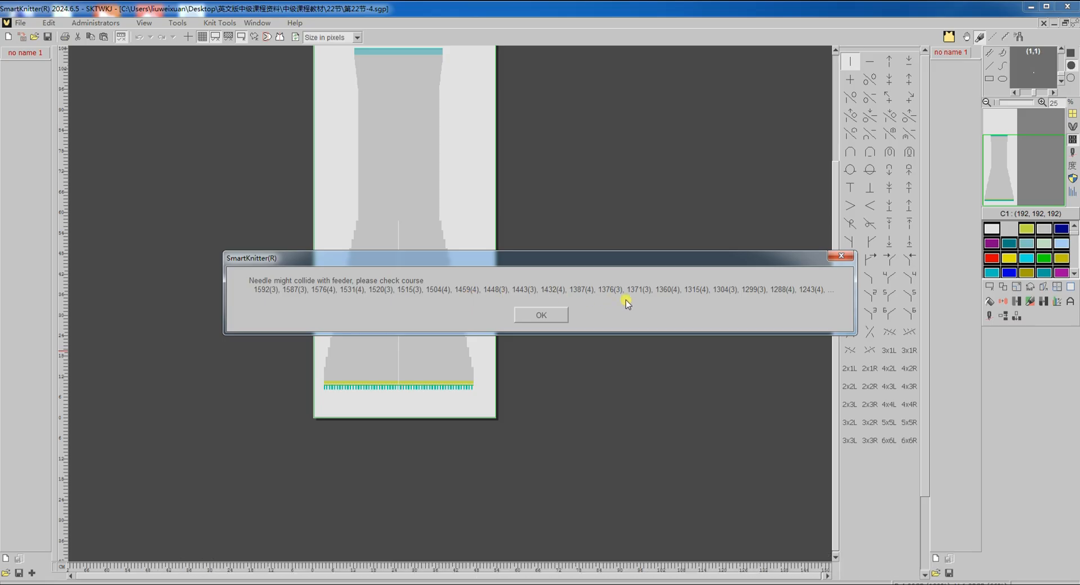
pyautogui.click(554, 317)
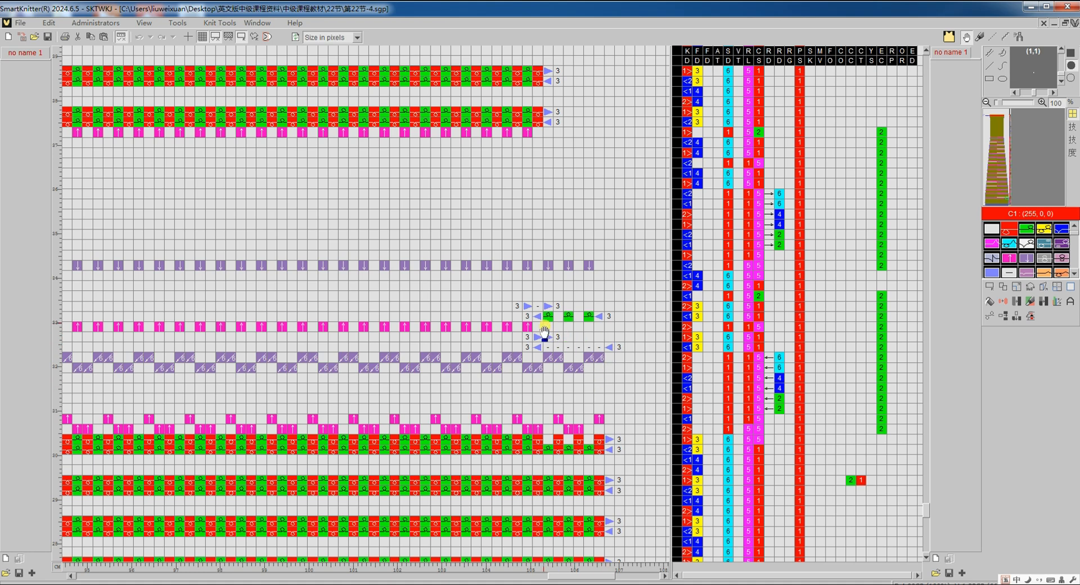
# Examine the feeder 3 and feeder 4 movements around the narrowing courses at both edges of the translated rib panel
pyautogui.scroll(6, 569, 311)
pyautogui.scroll(4, 569, 311)
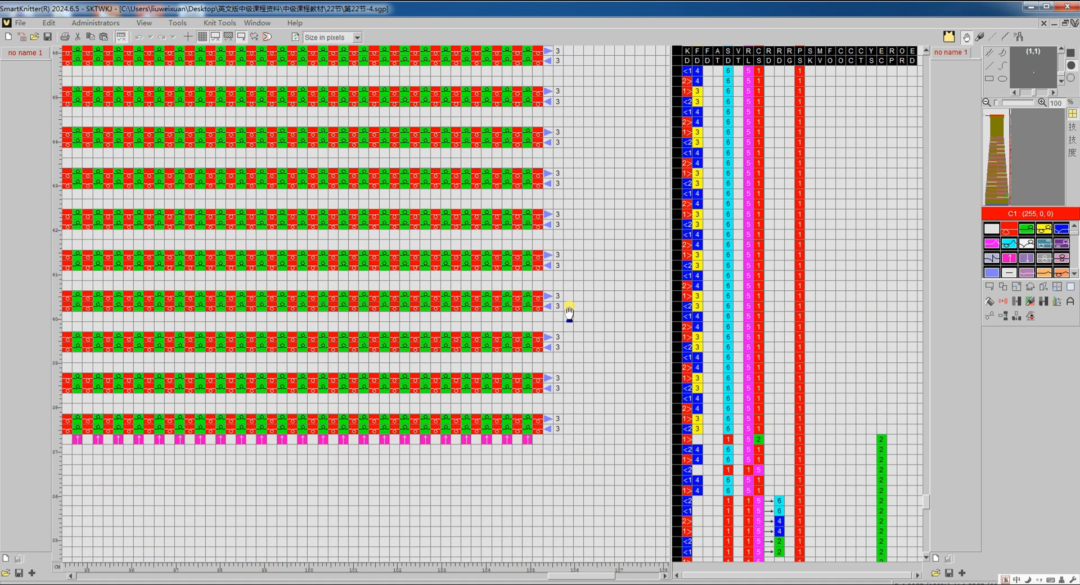
pyautogui.scroll(-18, 568, 311)
pyautogui.scroll(4, 567, 309)
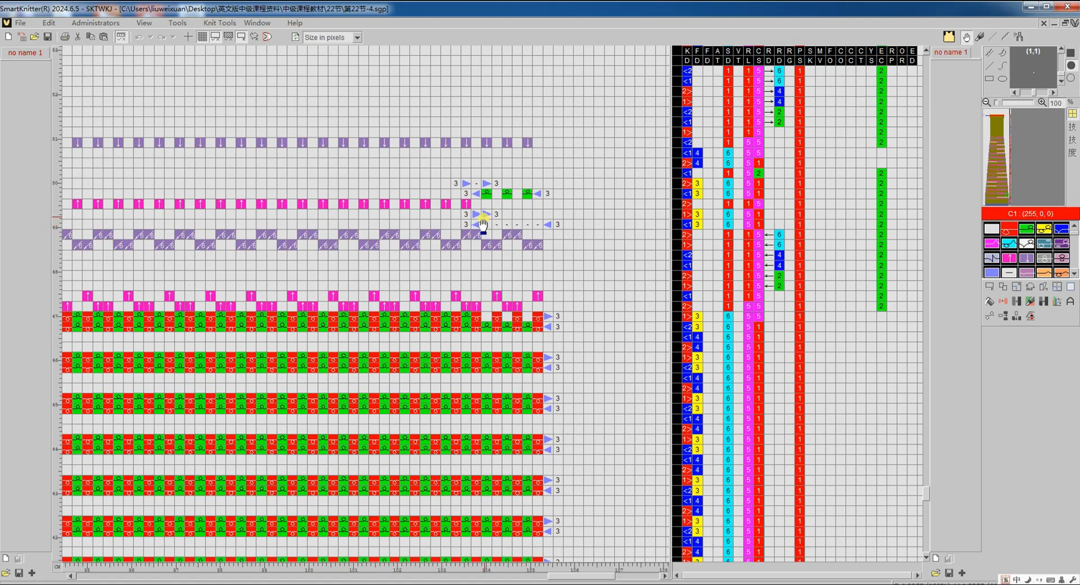
pyautogui.scroll(2, 491, 207)
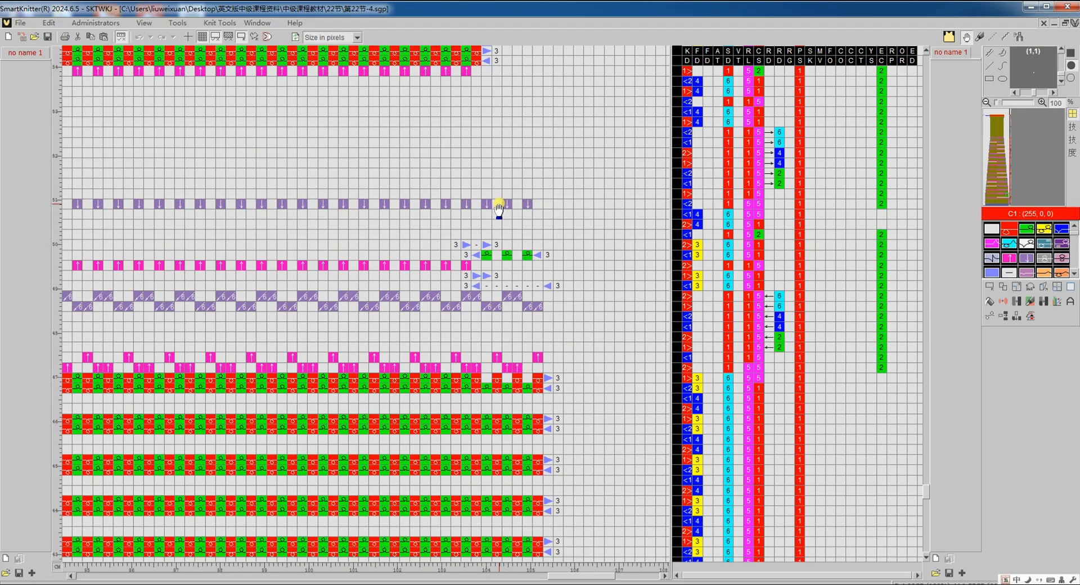
pyautogui.scroll(2, 497, 256)
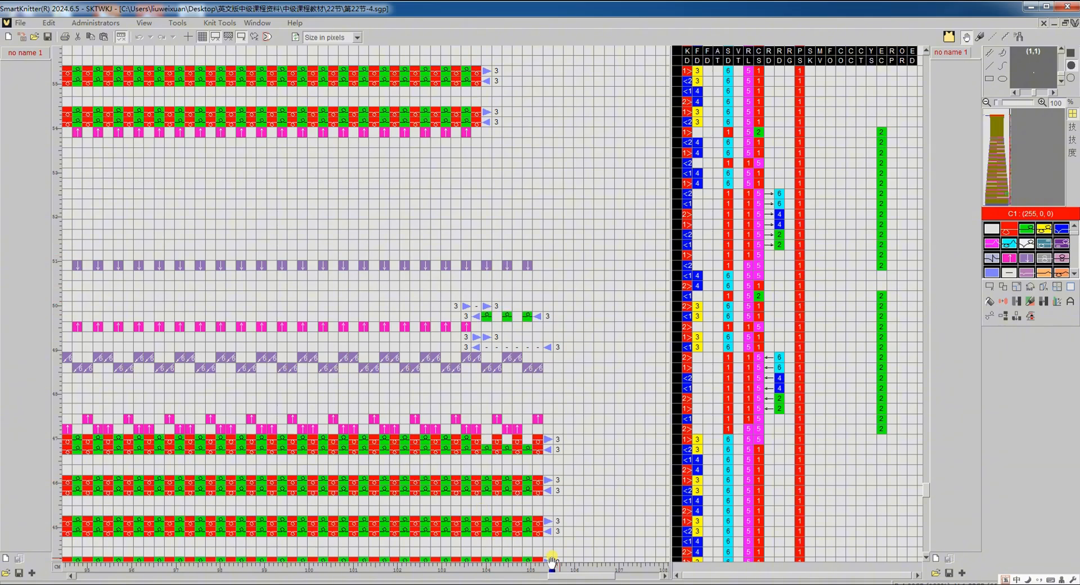
pyautogui.moveTo(568, 580); pyautogui.dragTo(126, 577)
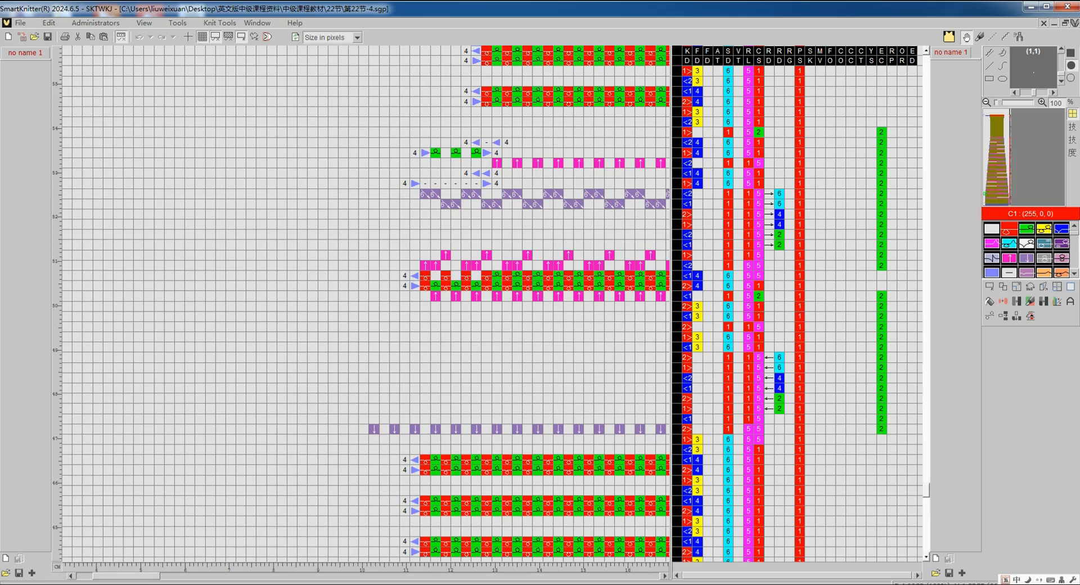
pyautogui.scroll(4, 453, 376)
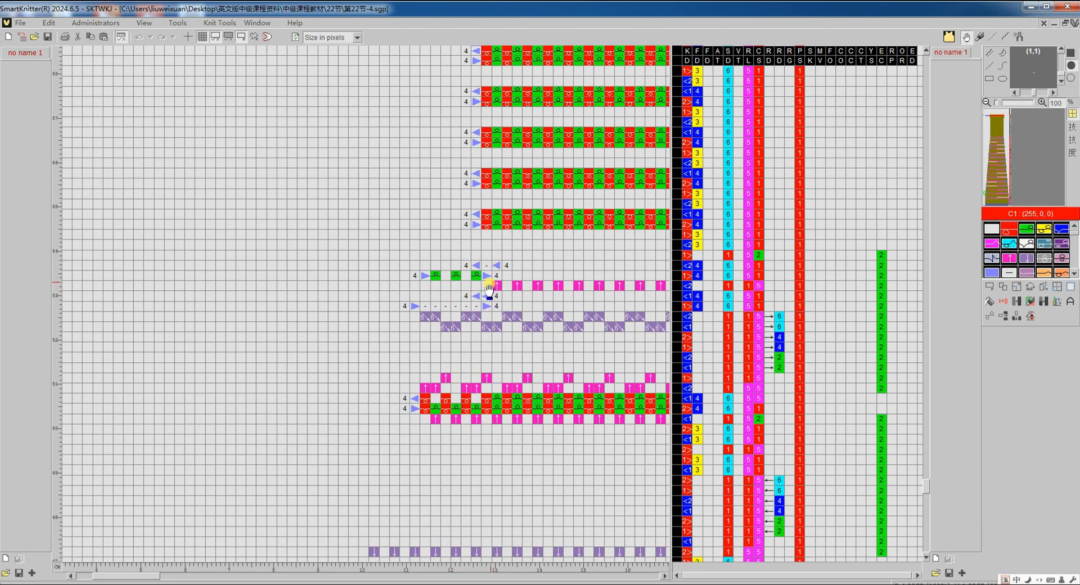
# Set the feeder of the rib panel's blue section as a partial knit feeder and translate the panel again
pyautogui.scroll(12, 493, 281)
pyautogui.scroll(10, 495, 284)
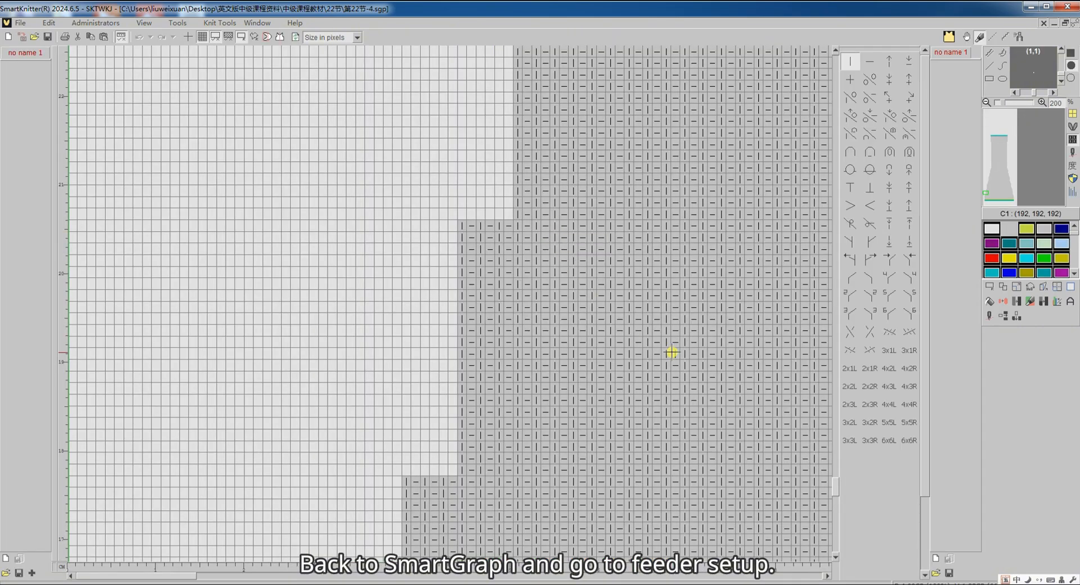
pyautogui.scroll(-2, 669, 356)
pyautogui.scroll(-3, 663, 360)
pyautogui.scroll(-1, 679, 368)
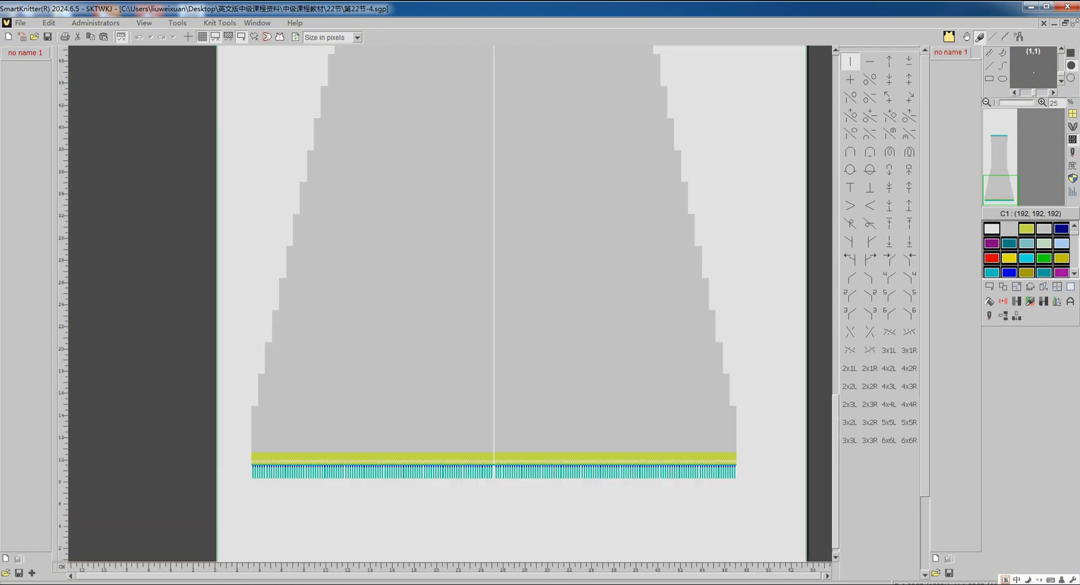
pyautogui.click(990, 318)
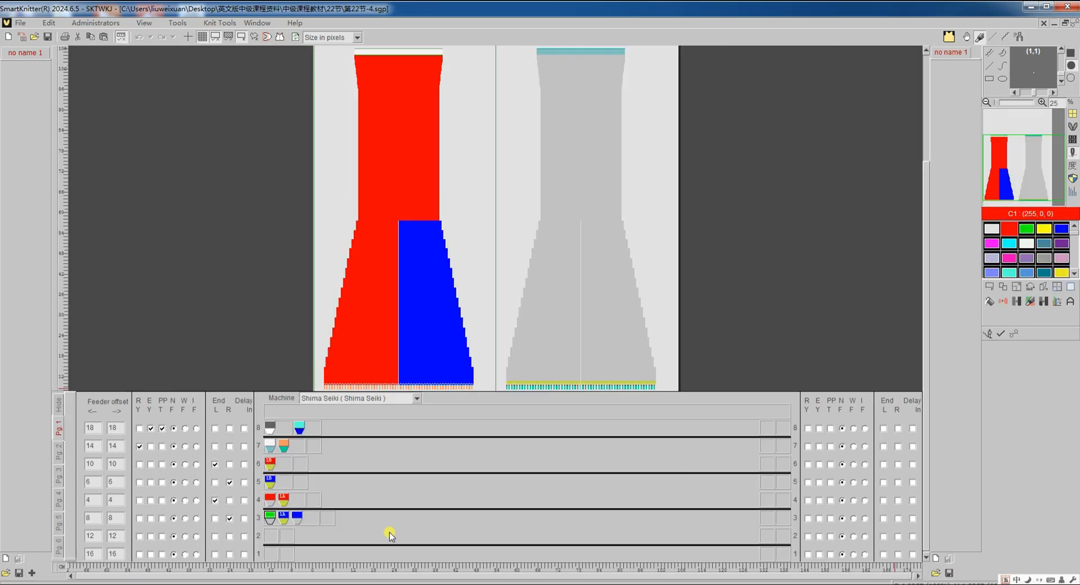
pyautogui.rightClick(299, 520)
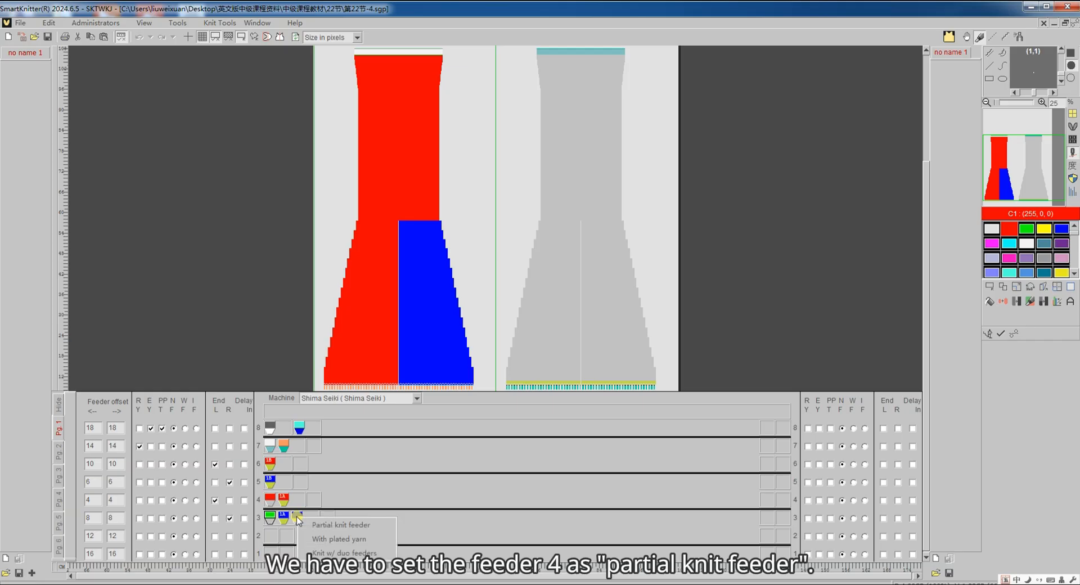
pyautogui.click(319, 526)
pyautogui.click(321, 526)
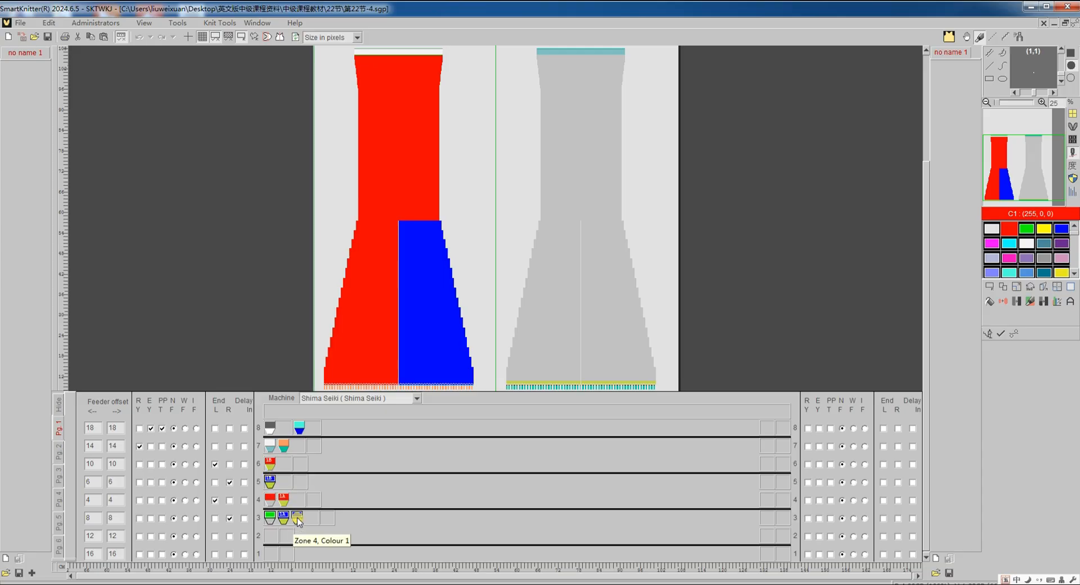
pyautogui.click(541, 499)
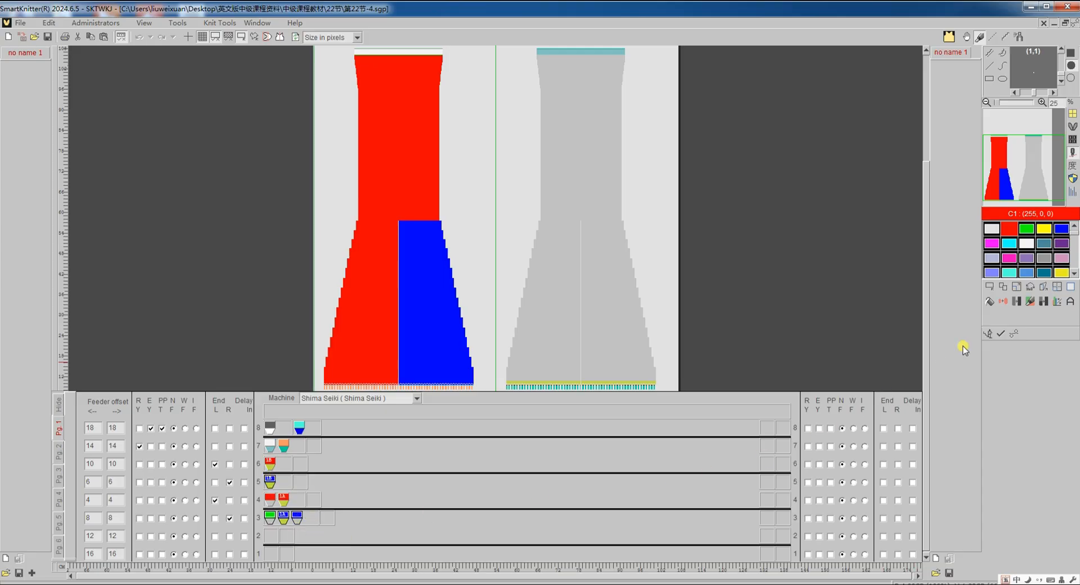
pyautogui.click(1013, 335)
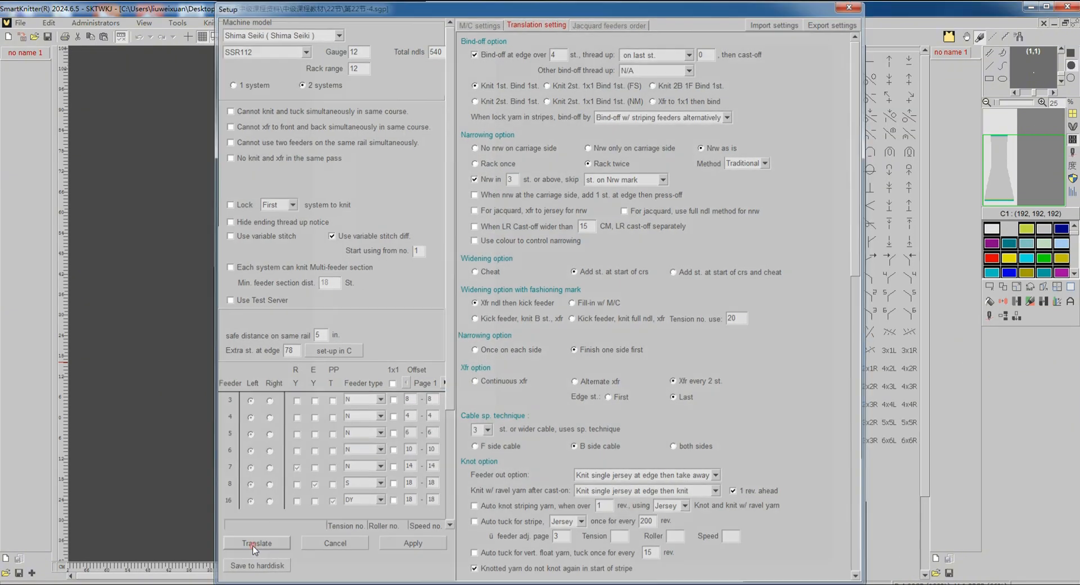
pyautogui.click(252, 546)
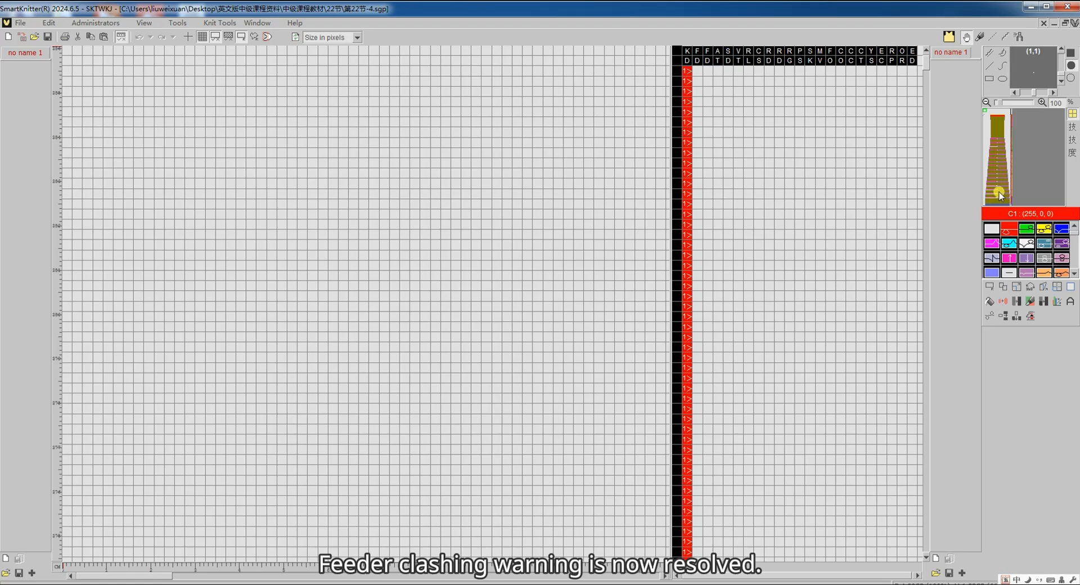
# Examine the feeder movements around the narrowing courses at the center slit and outer edge of the newly translated rib panel
pyautogui.click(999, 192)
pyautogui.scroll(-3, 499, 372)
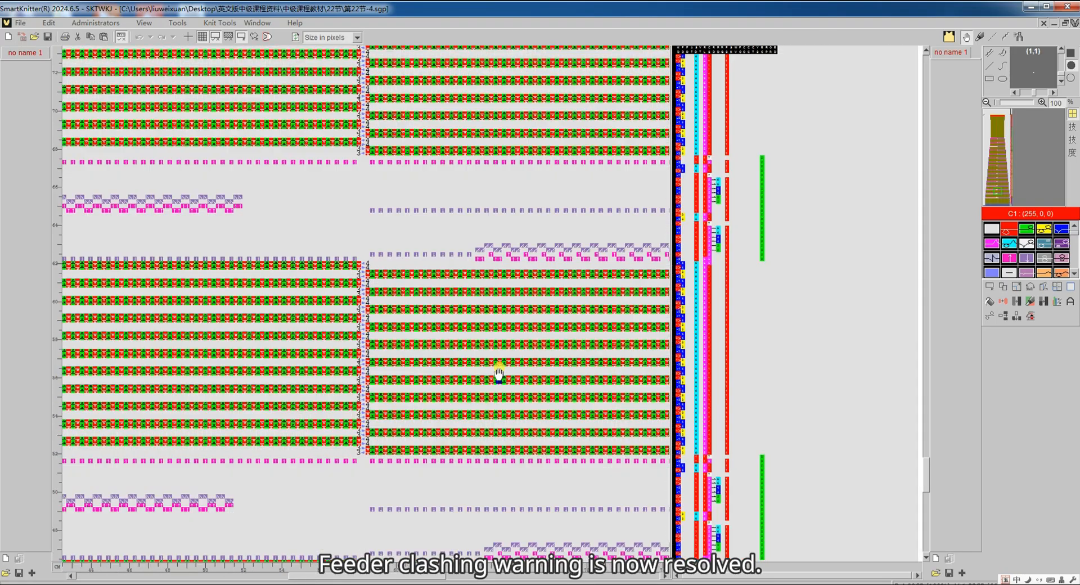
pyautogui.scroll(-3, 568, 347)
pyautogui.hscroll(-6, 394, 294)
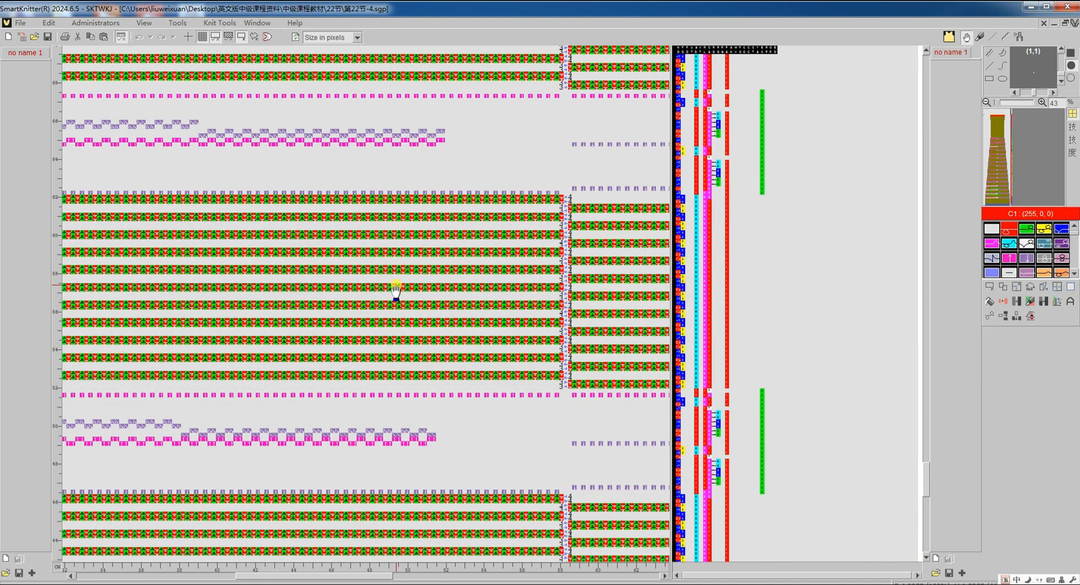
pyautogui.scroll(5, 344, 265)
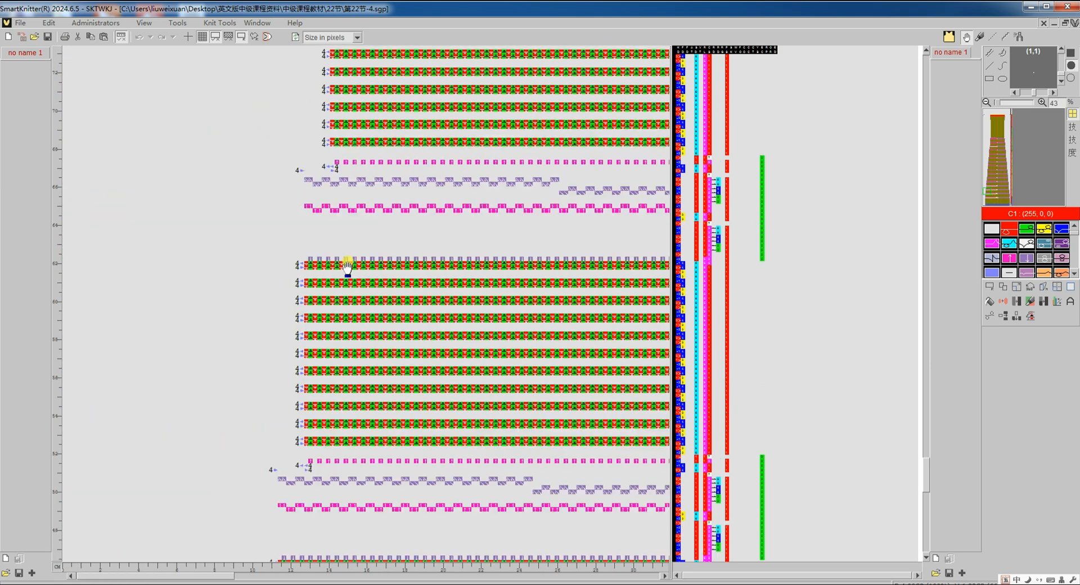
pyautogui.scroll(2, 342, 292)
pyautogui.scroll(4, 309, 321)
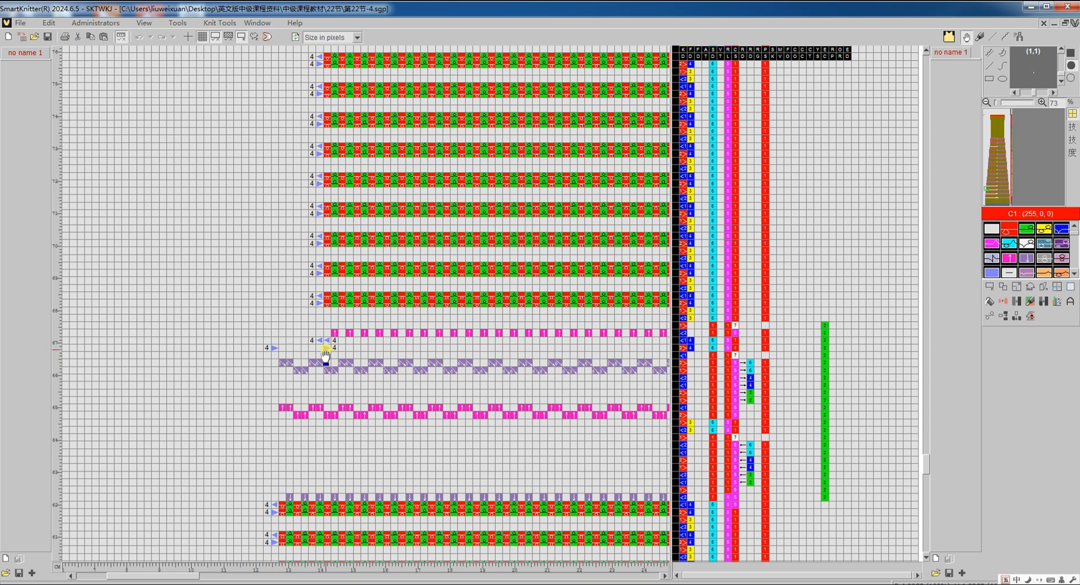
pyautogui.scroll(6, 326, 317)
pyautogui.scroll(8, 326, 315)
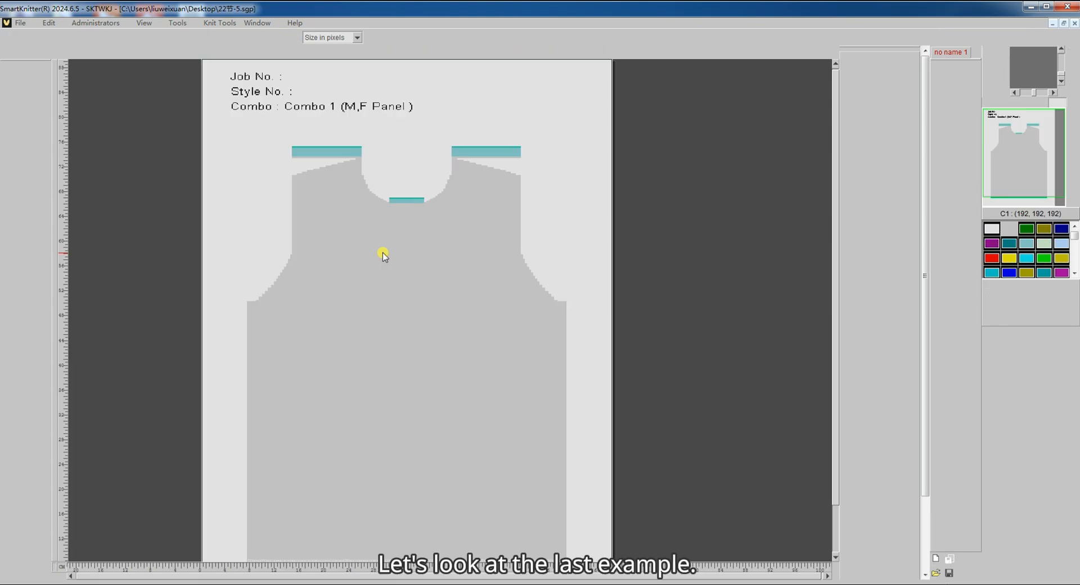
# Look through the front panel, back panel, left sleeve, right sleeve and collarband pages of the 22节-5.sgp file
pyautogui.scroll(-1, 382, 254)
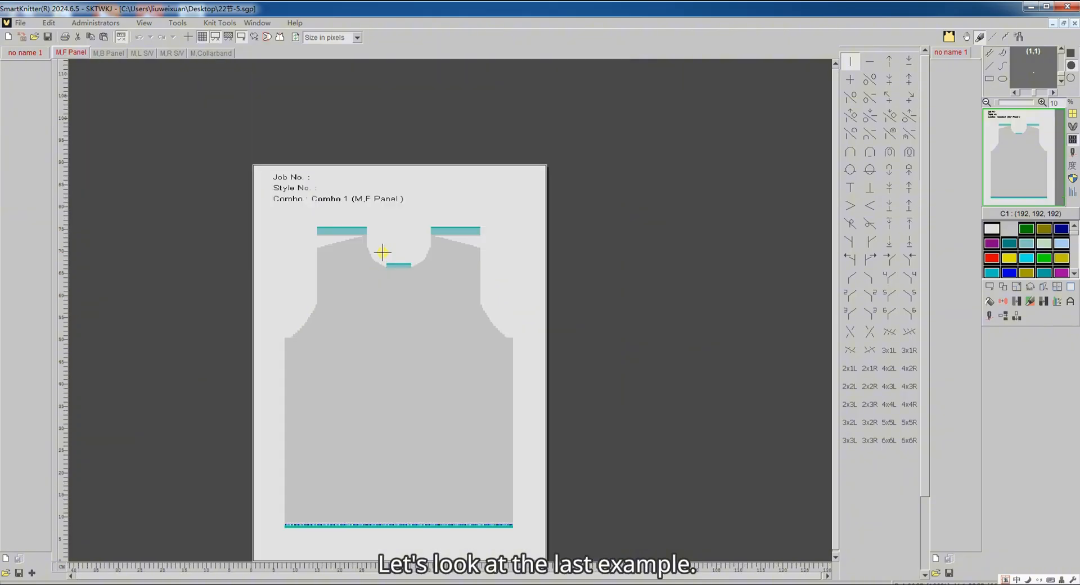
pyautogui.click(109, 53)
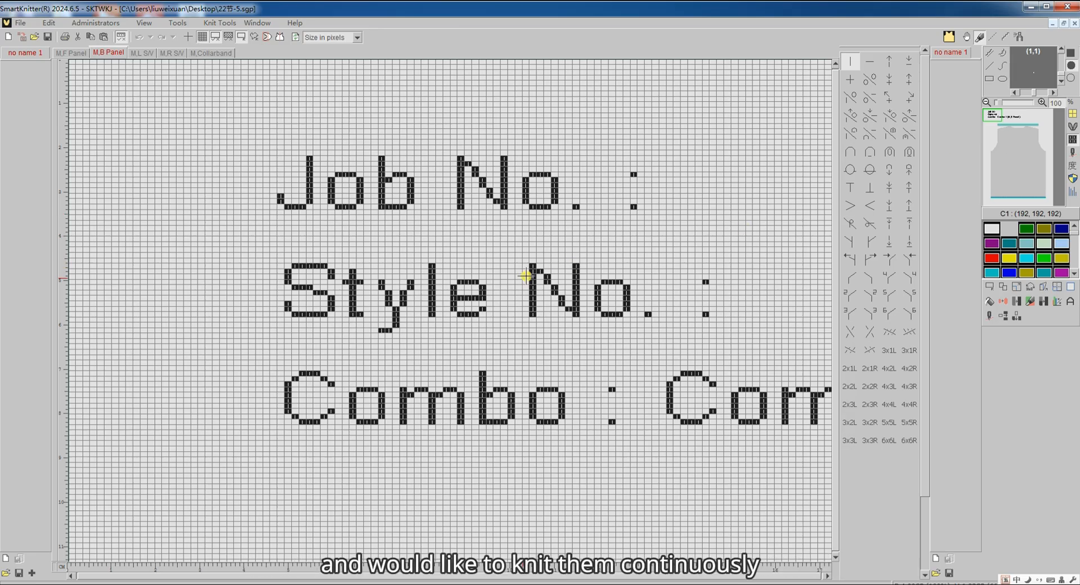
pyautogui.scroll(-4, 501, 289)
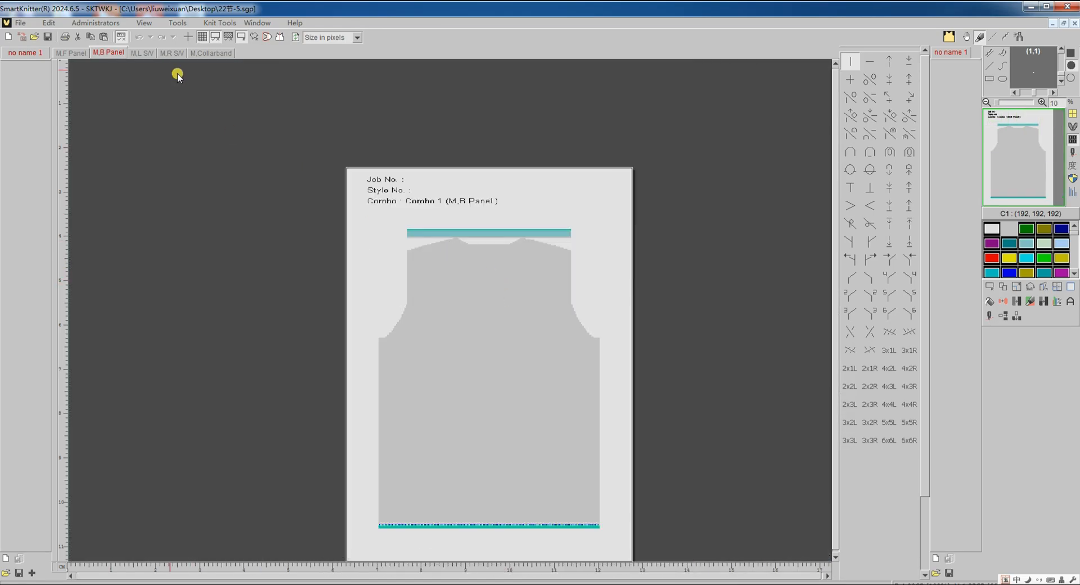
pyautogui.click(145, 53)
pyautogui.scroll(-3, 484, 225)
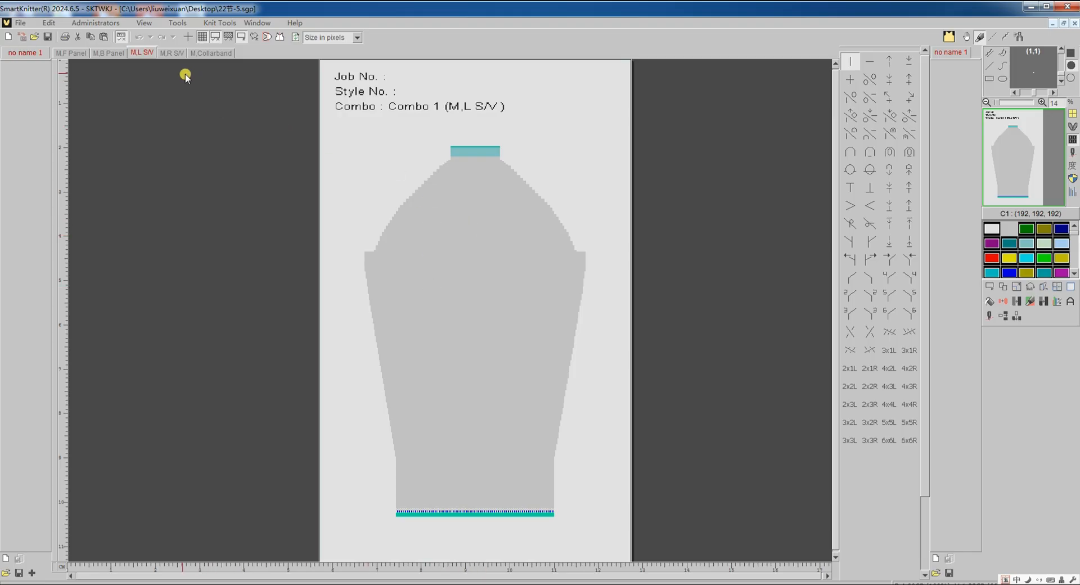
pyautogui.click(172, 53)
pyautogui.scroll(-2, 367, 197)
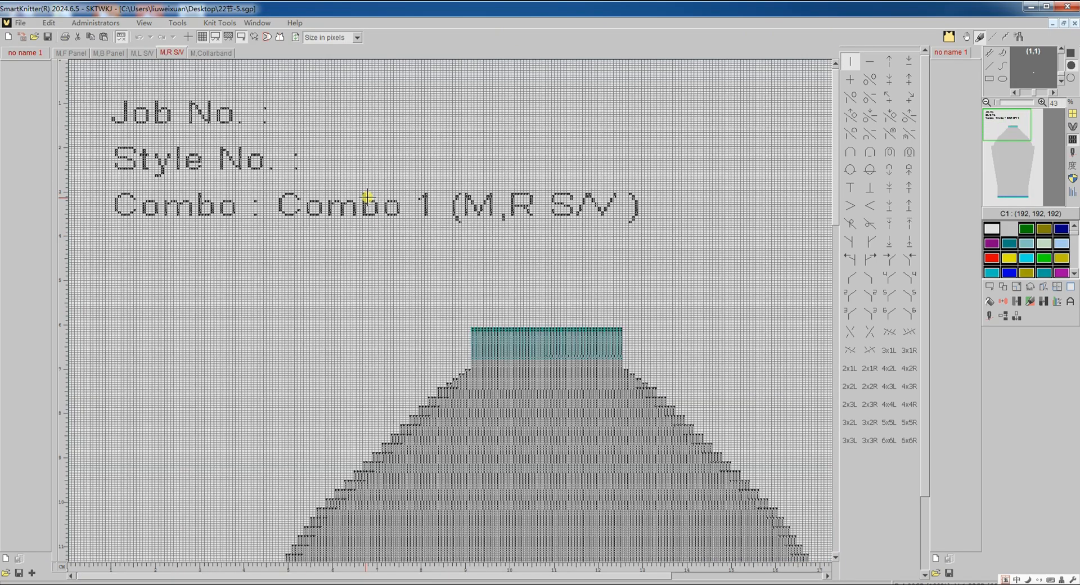
pyautogui.scroll(-2, 367, 197)
pyautogui.click(229, 53)
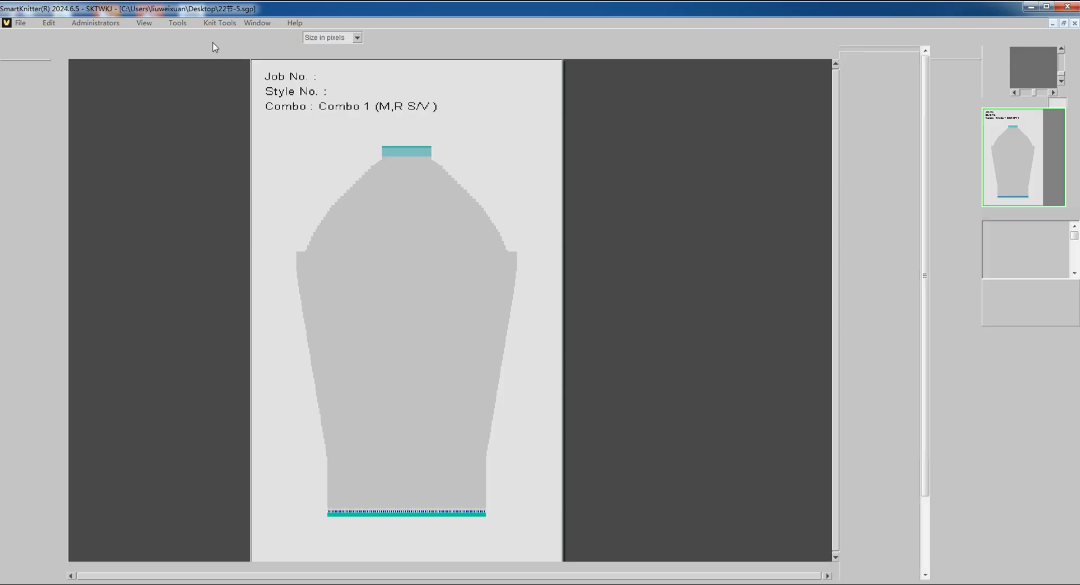
pyautogui.scroll(-2, 547, 271)
pyautogui.scroll(-2, 547, 271)
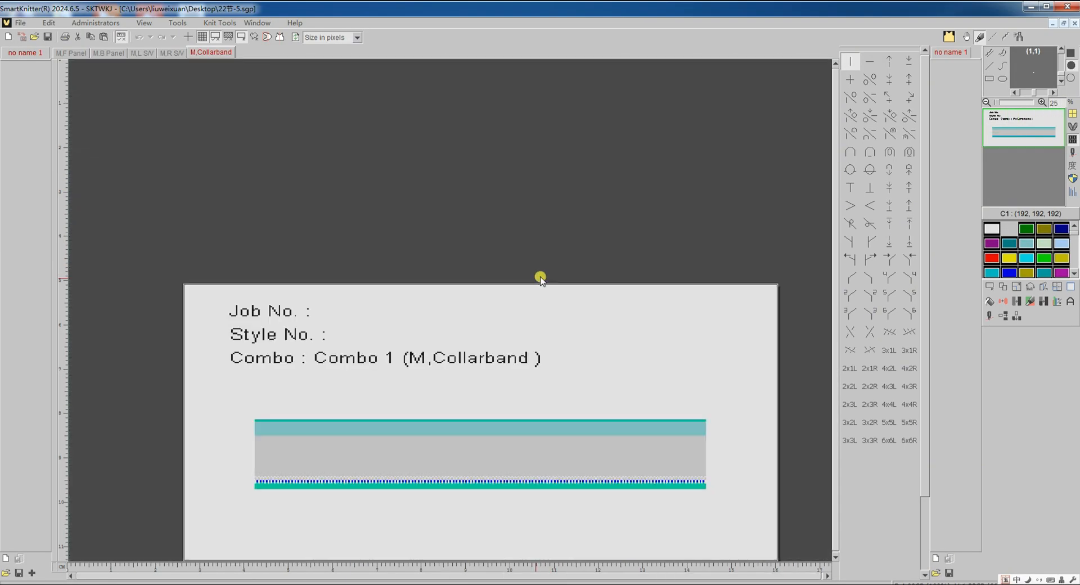
pyautogui.scroll(1, 540, 277)
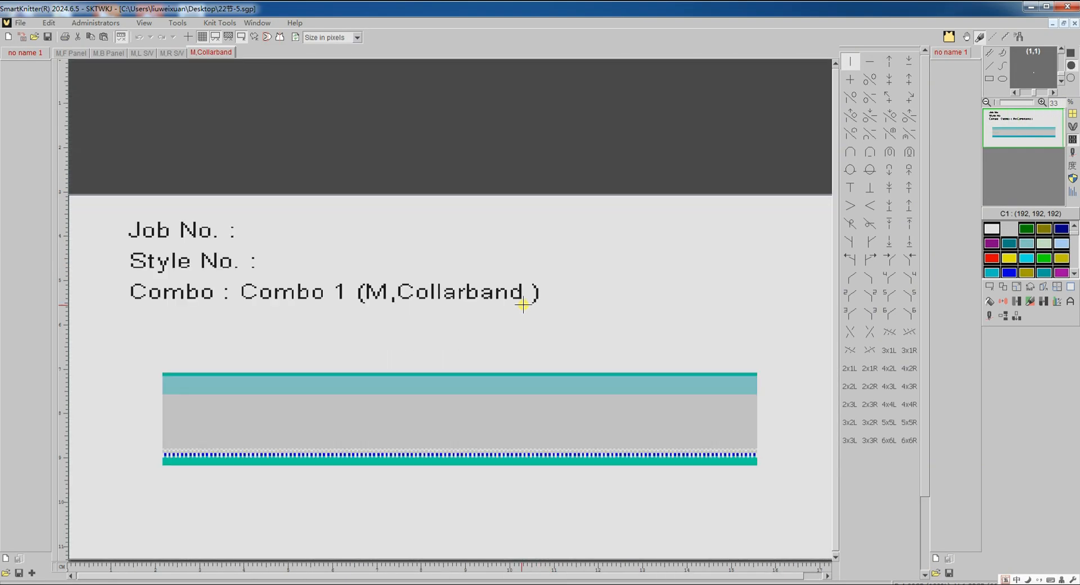
# In the front panel's feeder setup, set feeder 3 to end at L and feeder 4 at R, and save the setting
pyautogui.click(80, 53)
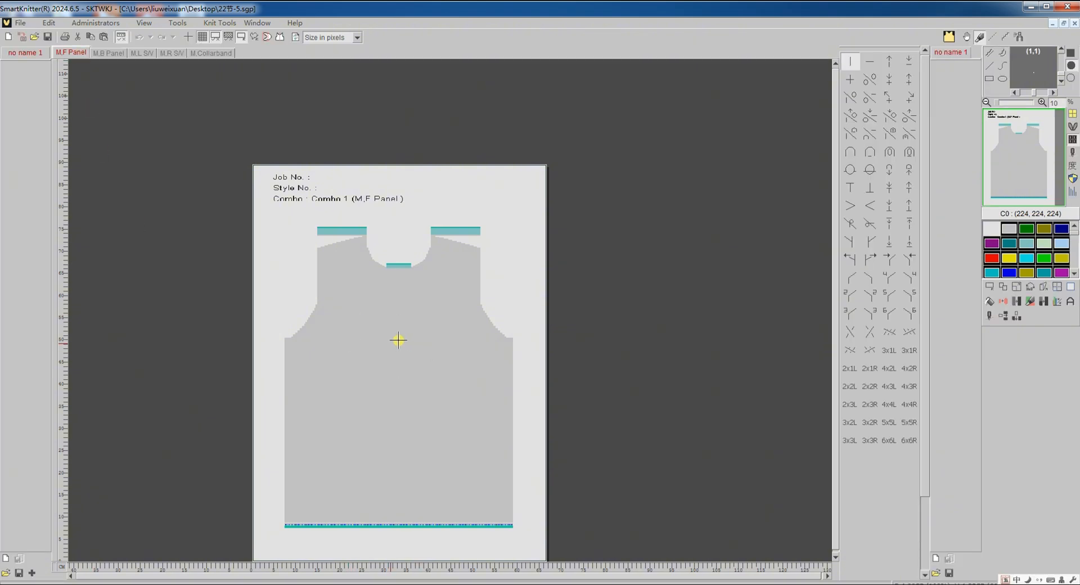
pyautogui.click(988, 316)
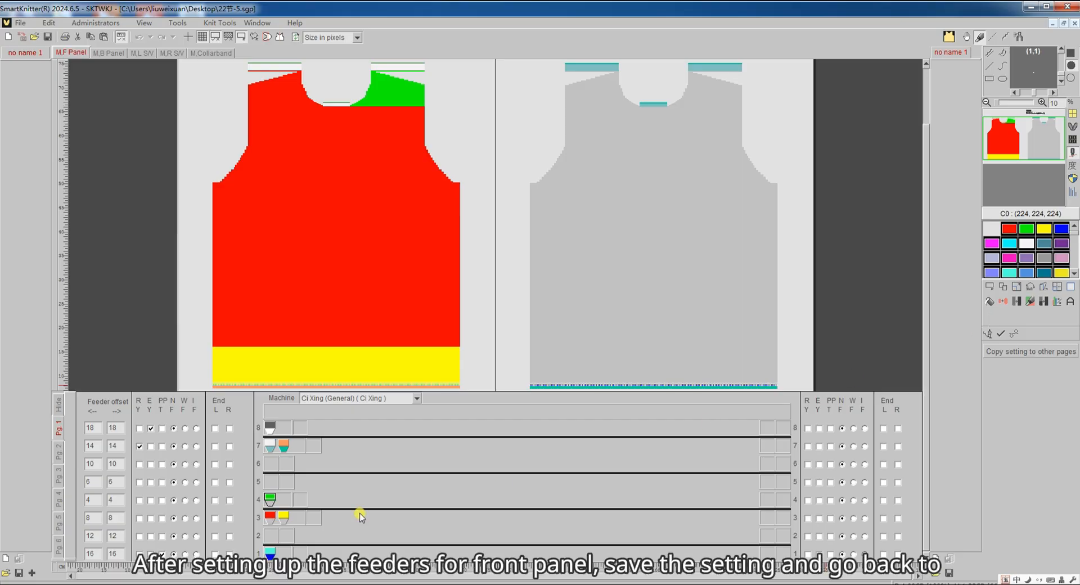
pyautogui.click(230, 501)
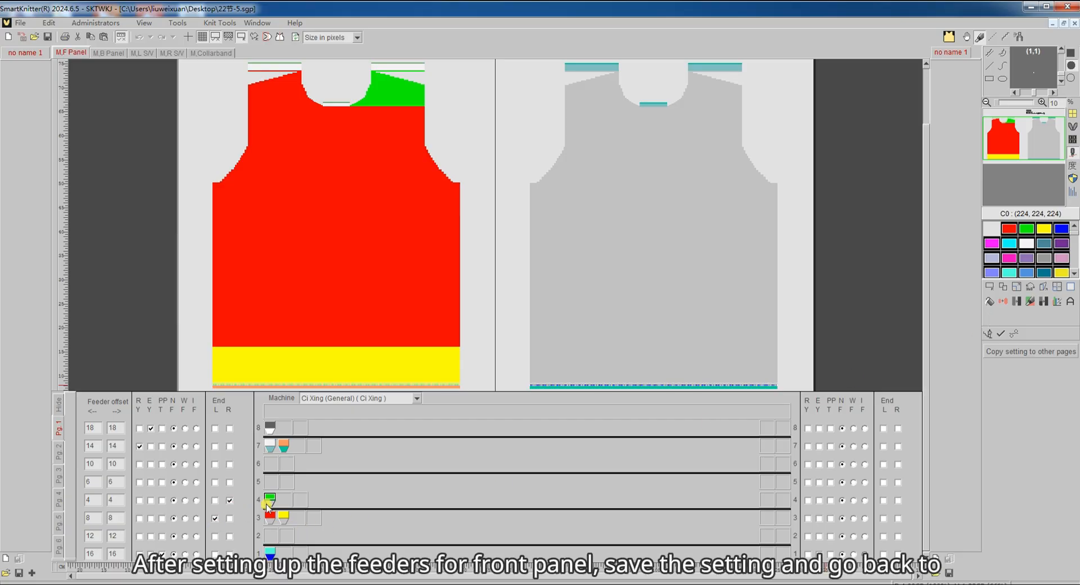
pyautogui.click(1001, 334)
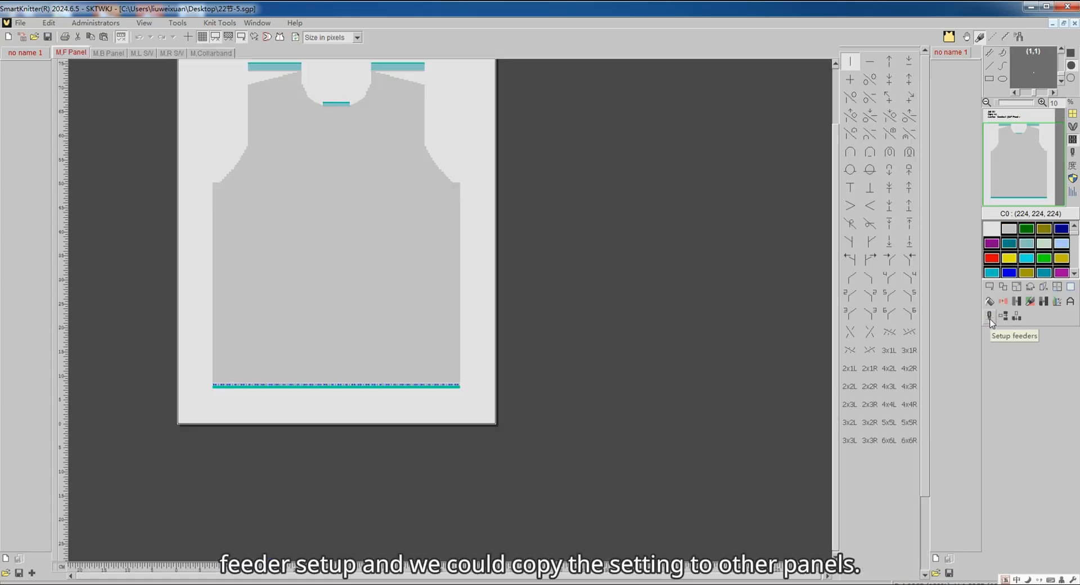
# Copy the front panel's feeder setting to all panels, including B Panel, L S/V, R S/V and Collarband, and save it
pyautogui.click(990, 319)
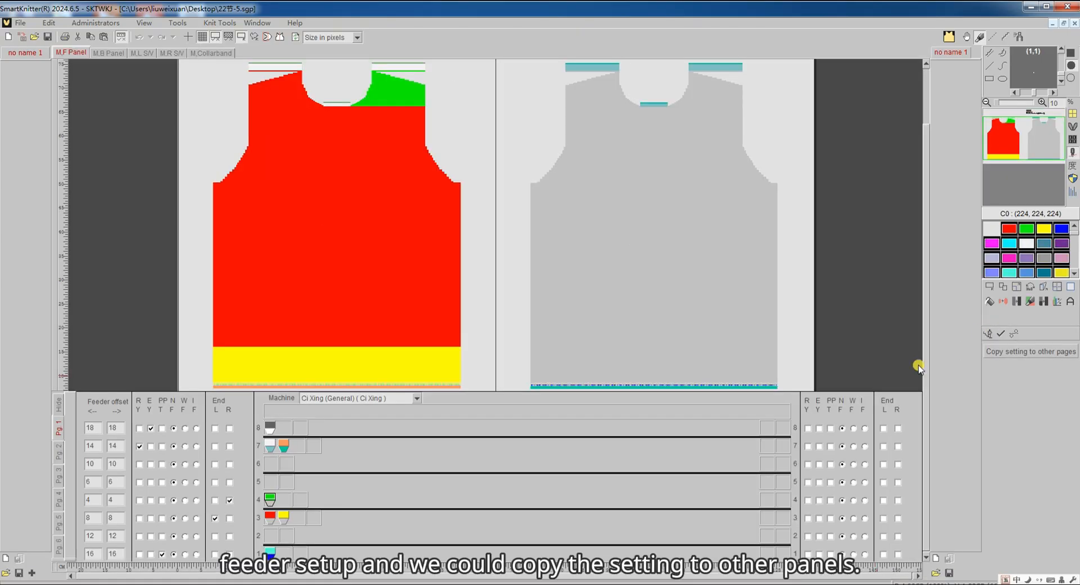
pyautogui.click(1026, 353)
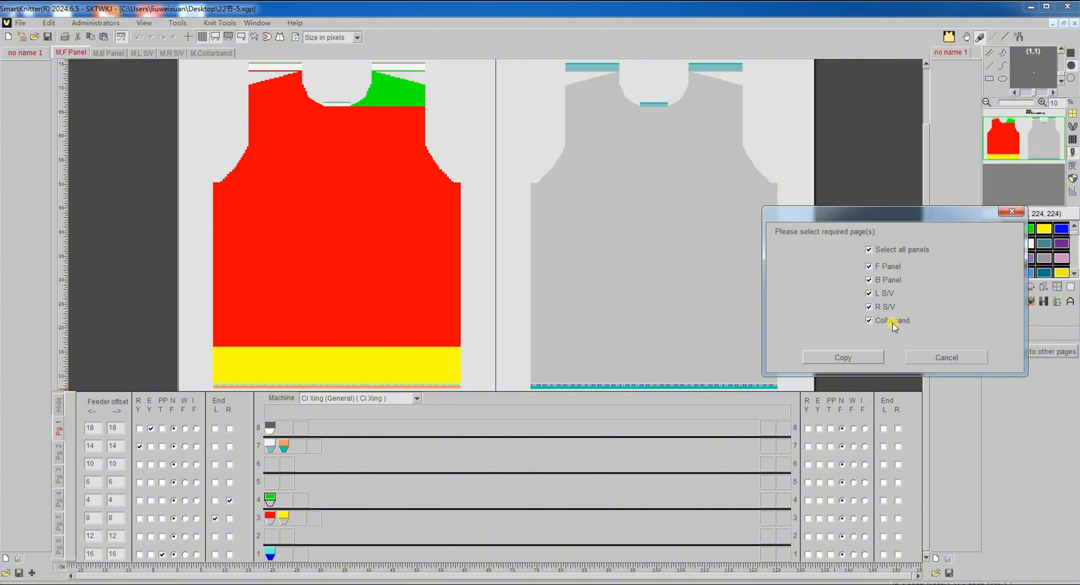
pyautogui.click(844, 358)
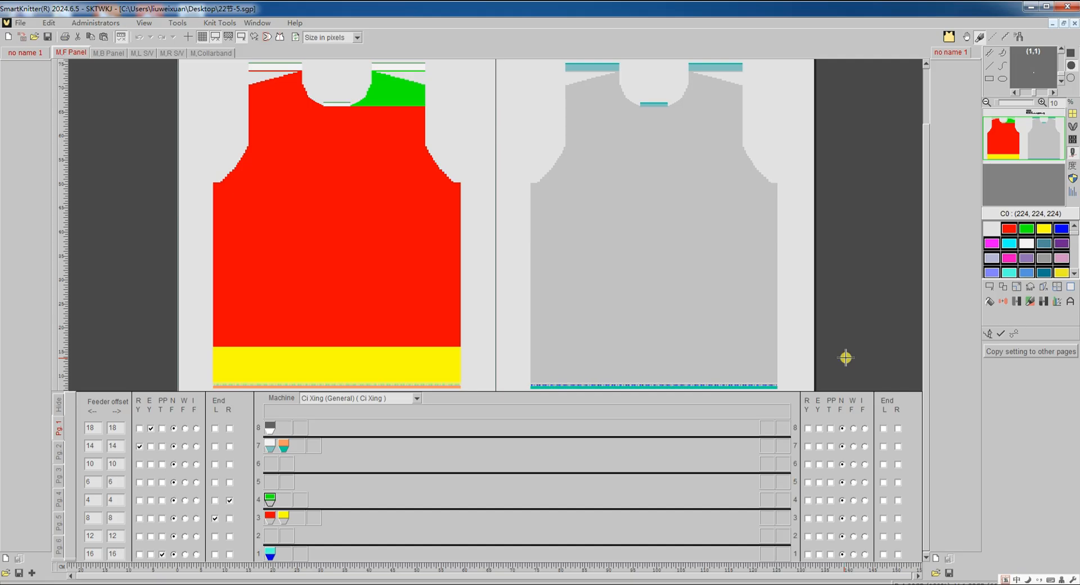
pyautogui.click(1004, 334)
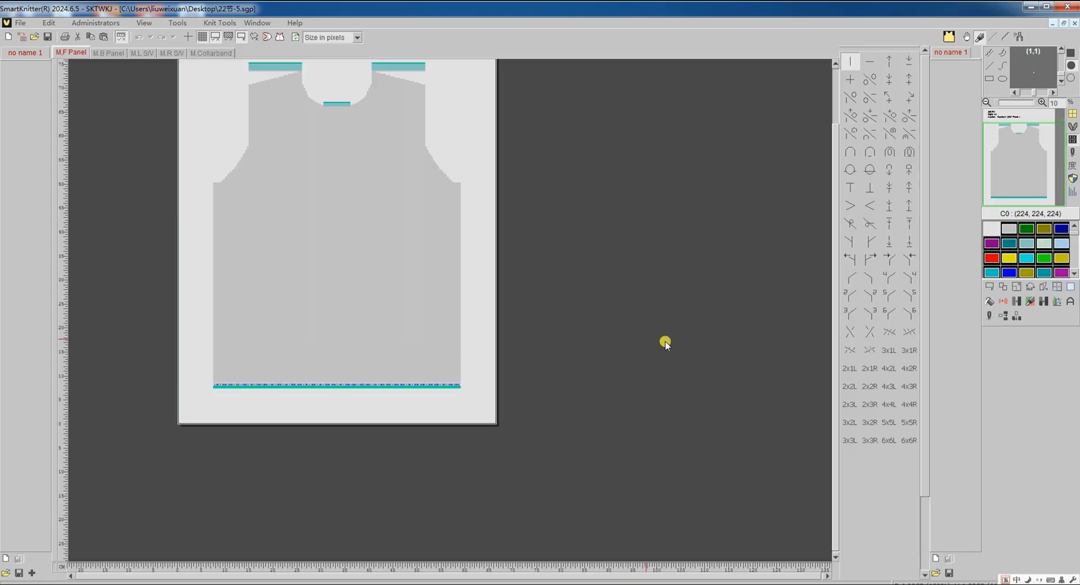
# Check the feeder setup of the back panel, left sleeve and right sleeve pages against the copied front panel setting
pyautogui.click(93, 55)
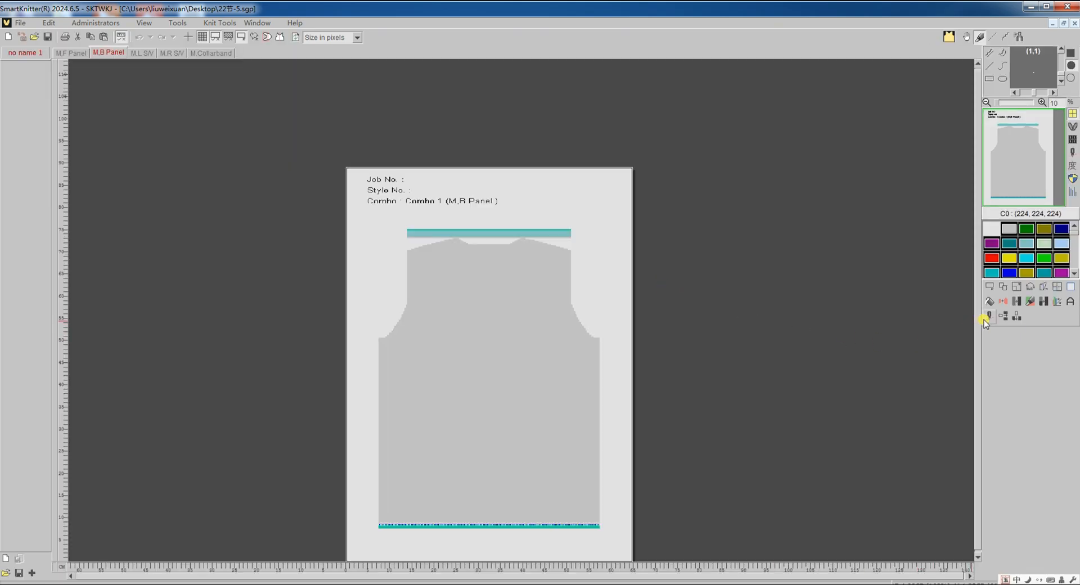
pyautogui.click(986, 318)
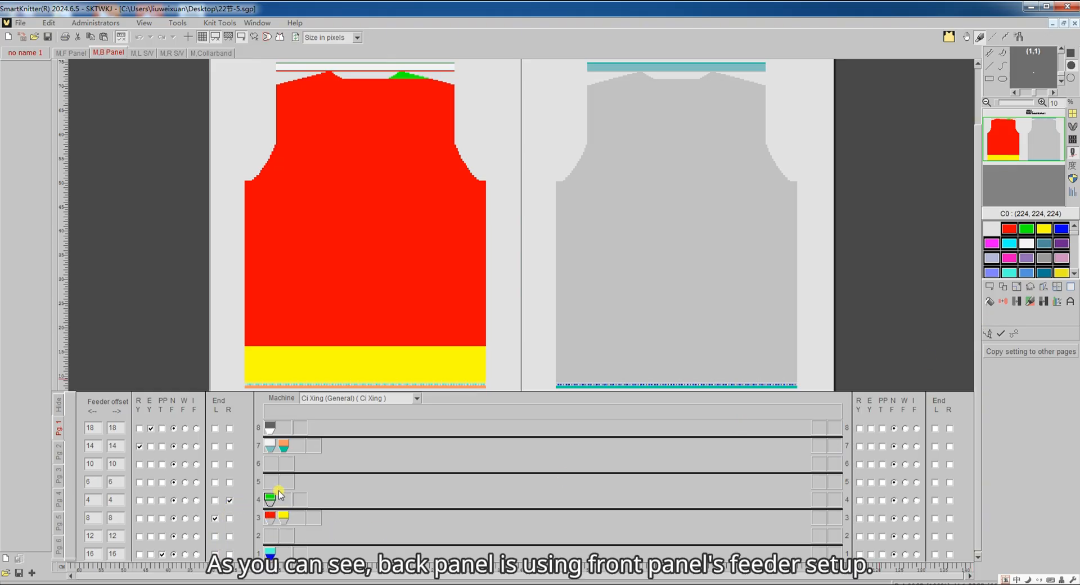
pyautogui.click(1001, 333)
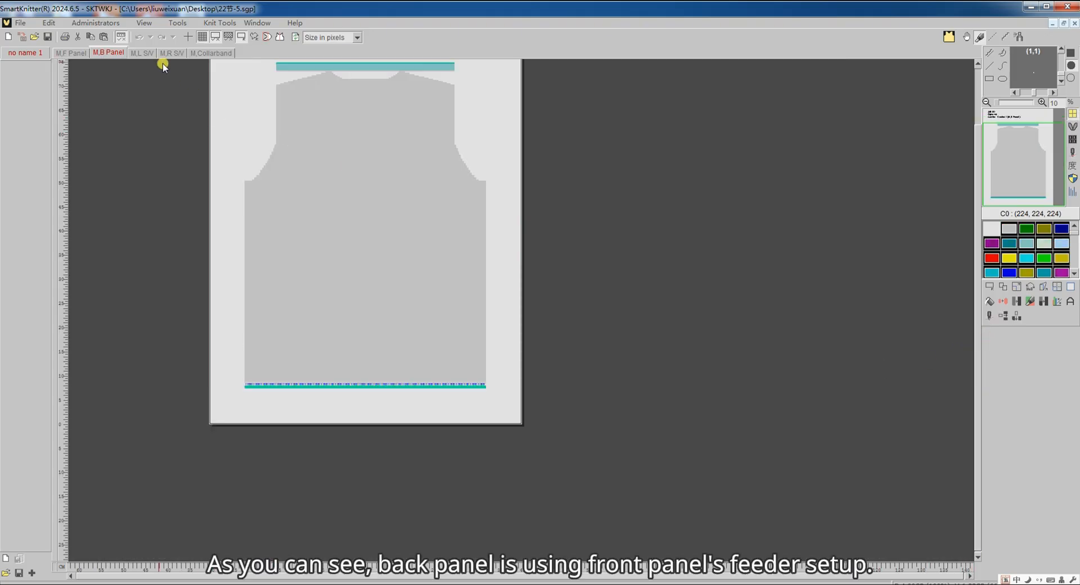
pyautogui.click(144, 53)
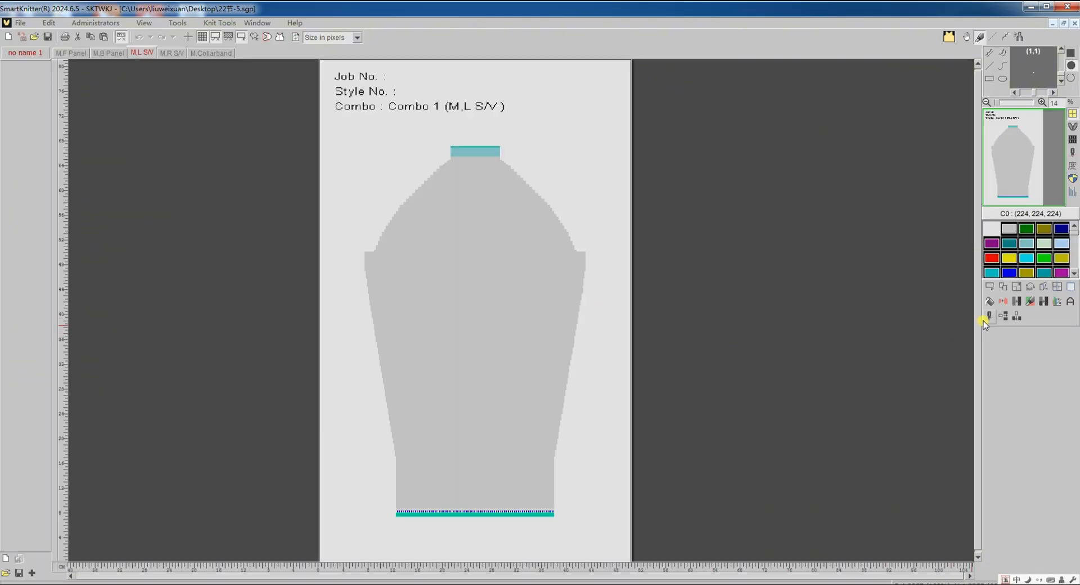
pyautogui.click(988, 317)
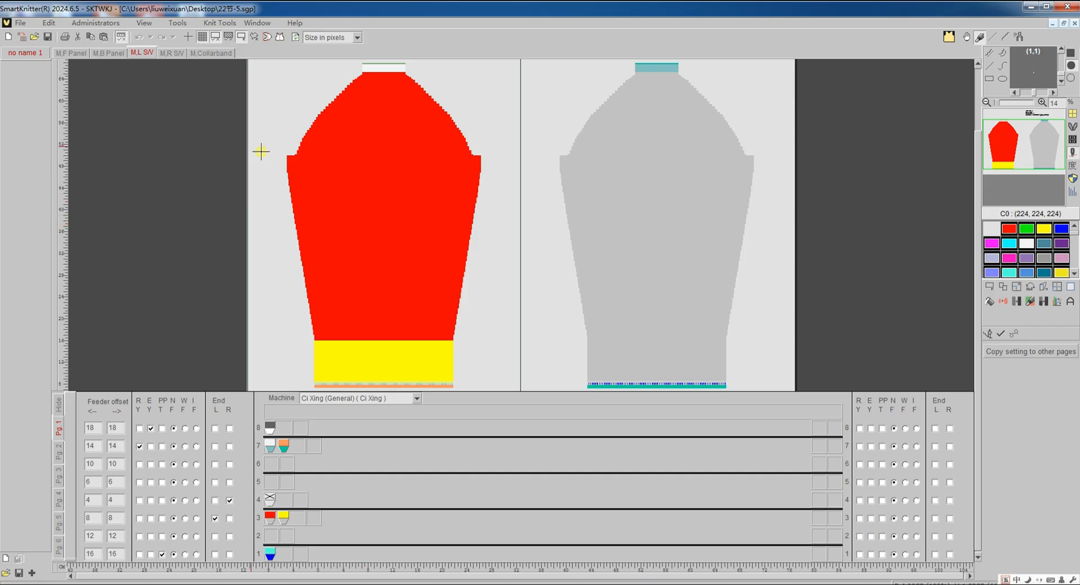
pyautogui.click(171, 53)
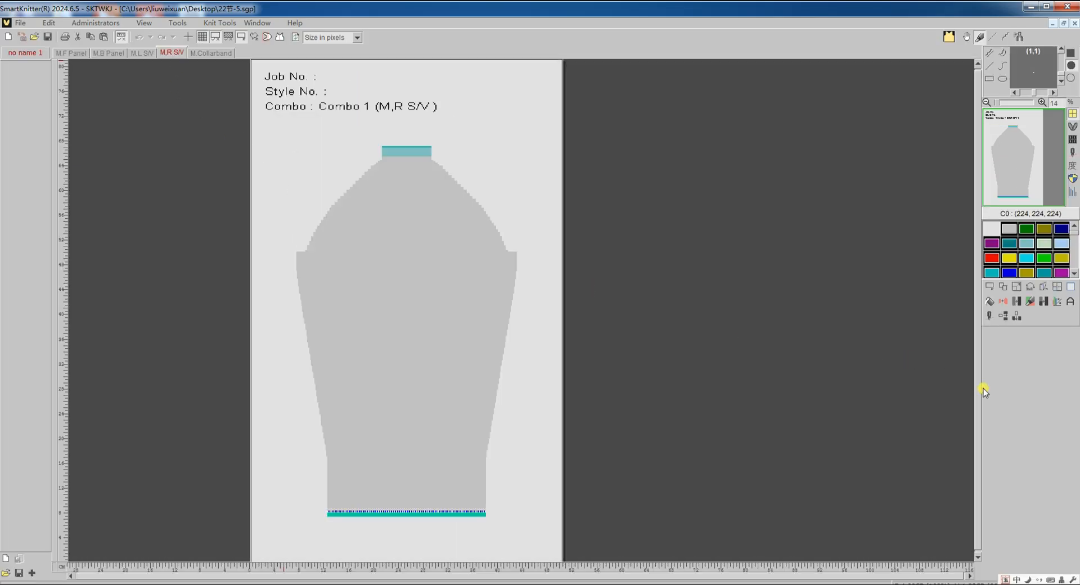
pyautogui.click(990, 316)
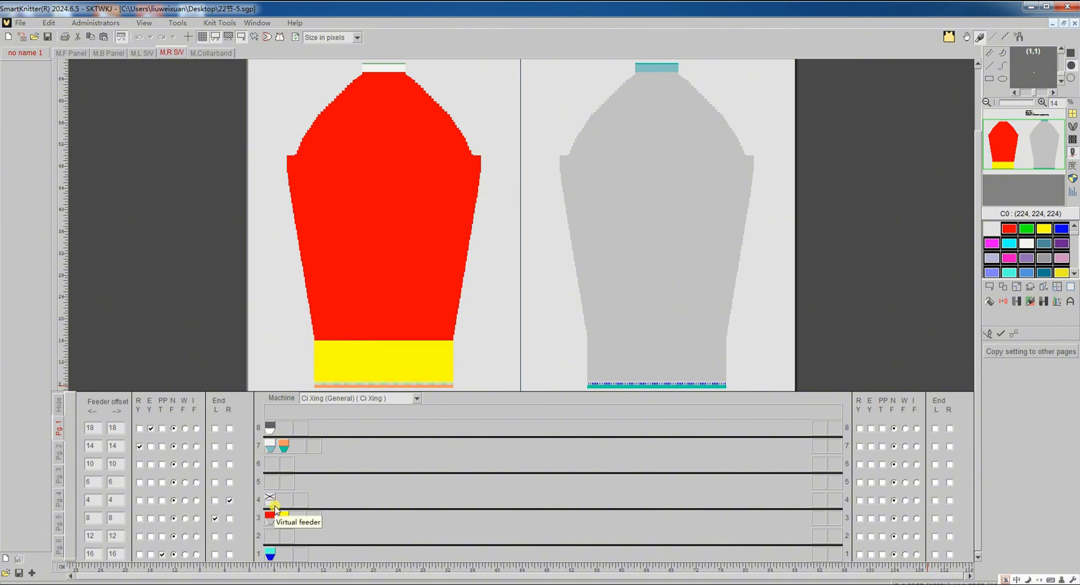
# Translate the right sleeve page, examine how the virtual feeder moves in the set-up section, and return to the pattern
pyautogui.click(1013, 335)
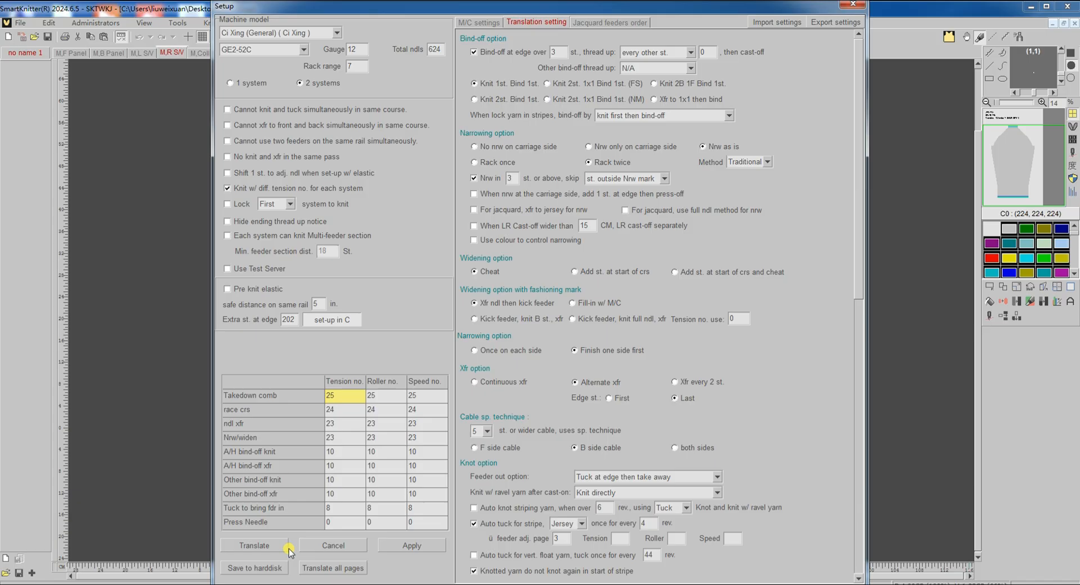
pyautogui.click(271, 547)
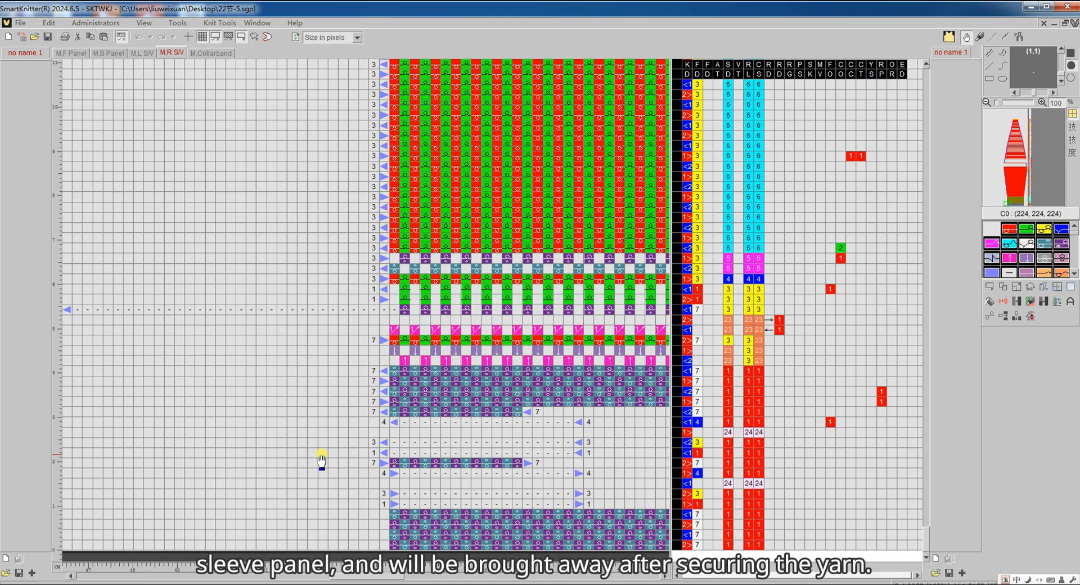
pyautogui.press('Escape')
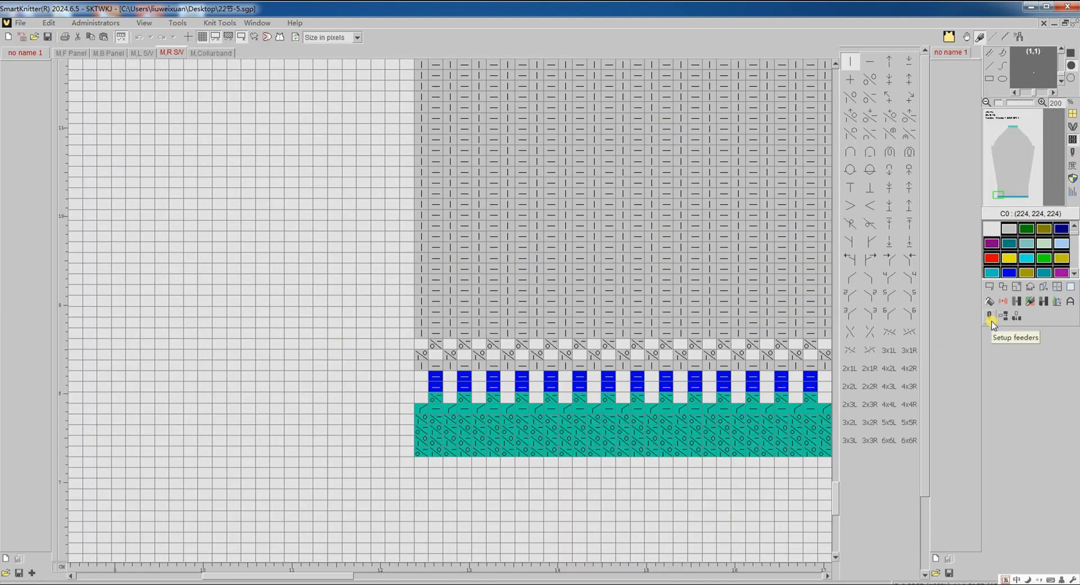
# In the right sleeve's feeder setup, remove the virtual feeder from feeder 4 and add one to feeder 5
pyautogui.click(990, 321)
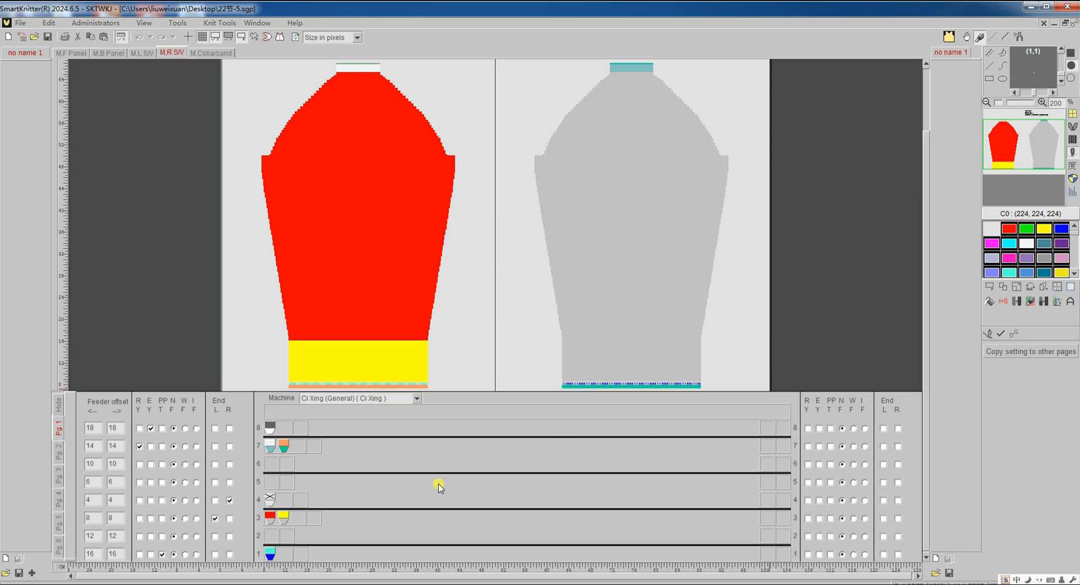
pyautogui.rightClick(273, 502)
pyautogui.click(294, 508)
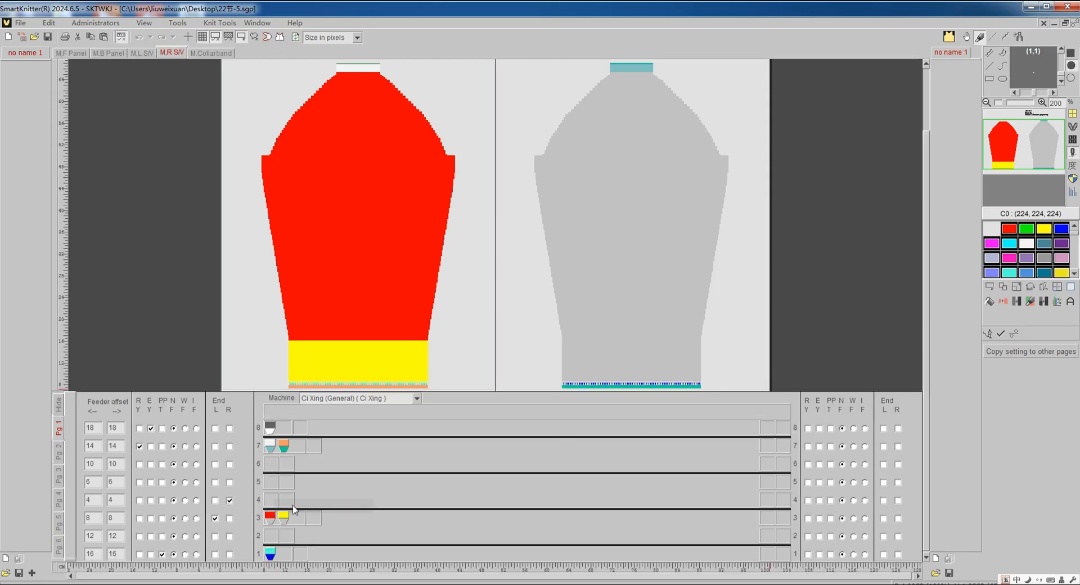
pyautogui.rightClick(270, 482)
pyautogui.click(294, 489)
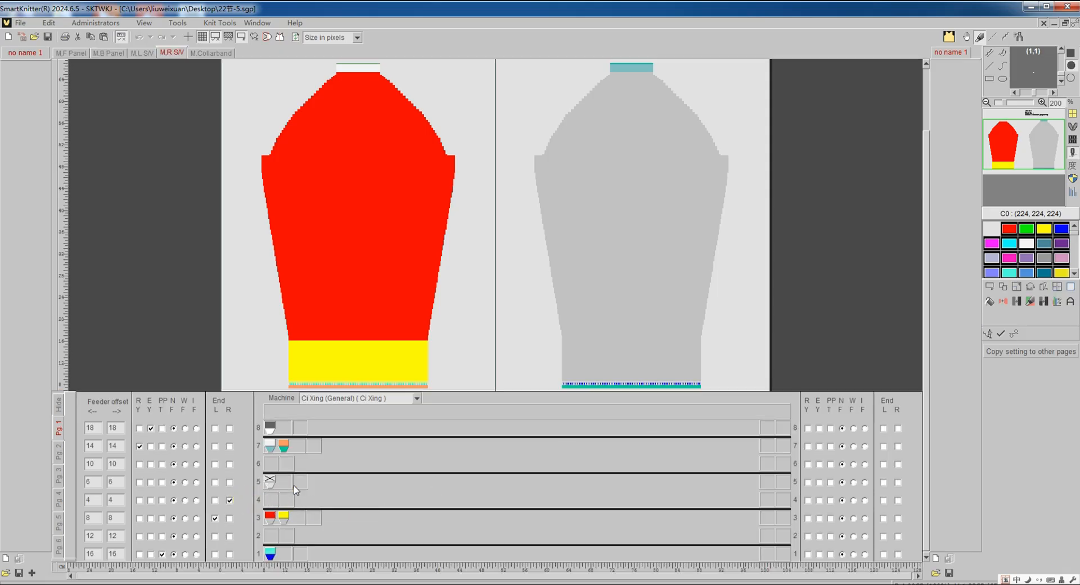
# Set the yellow feeder to knit with plated yarn, placing its new symbol on feeder 5 and the virtual feeder on feeder 6
pyautogui.rightClick(281, 517)
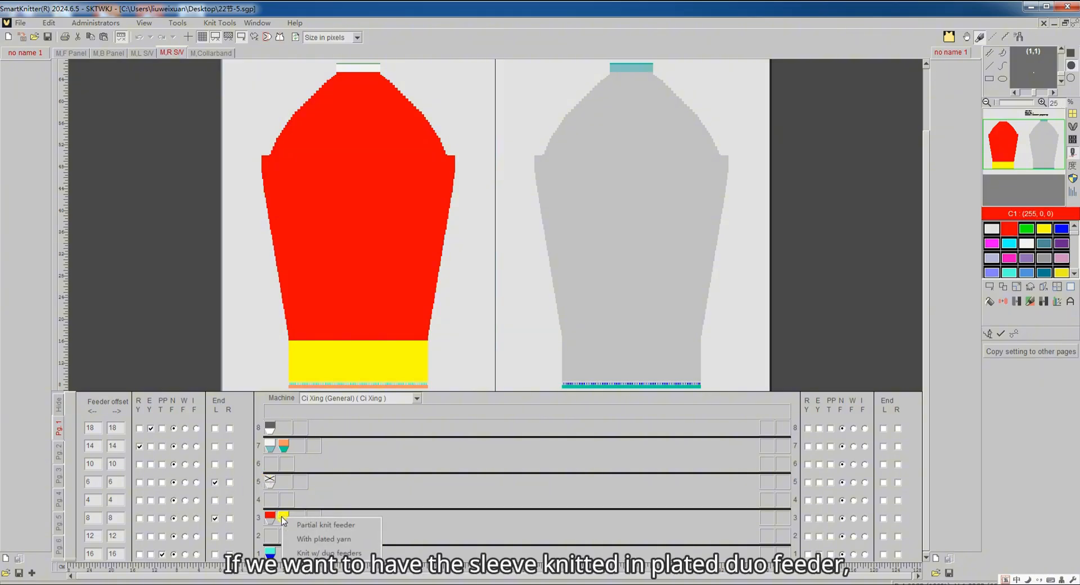
pyautogui.click(307, 539)
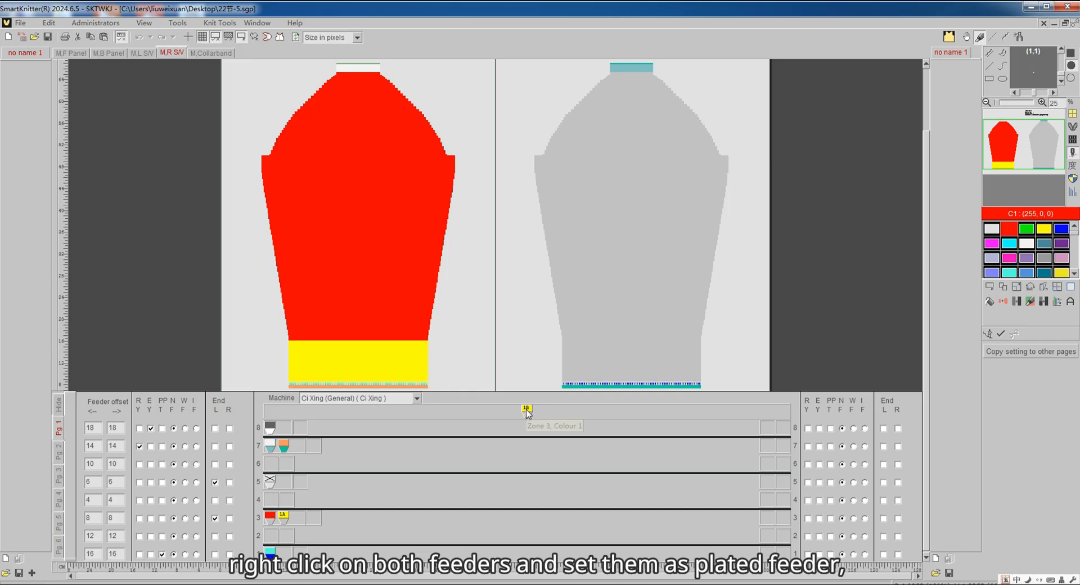
pyautogui.moveTo(528, 411); pyautogui.dragTo(270, 465)
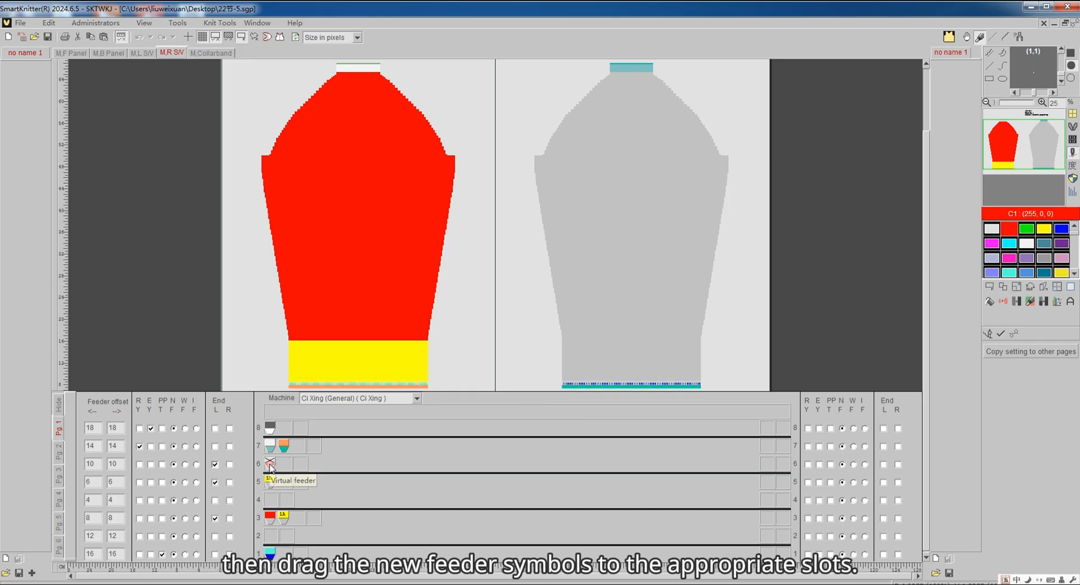
# Set the red feeder to knit with duo feeders, placing its new symbol on feeder 4 and setting feeder 4 to end at L
pyautogui.rightClick(275, 521)
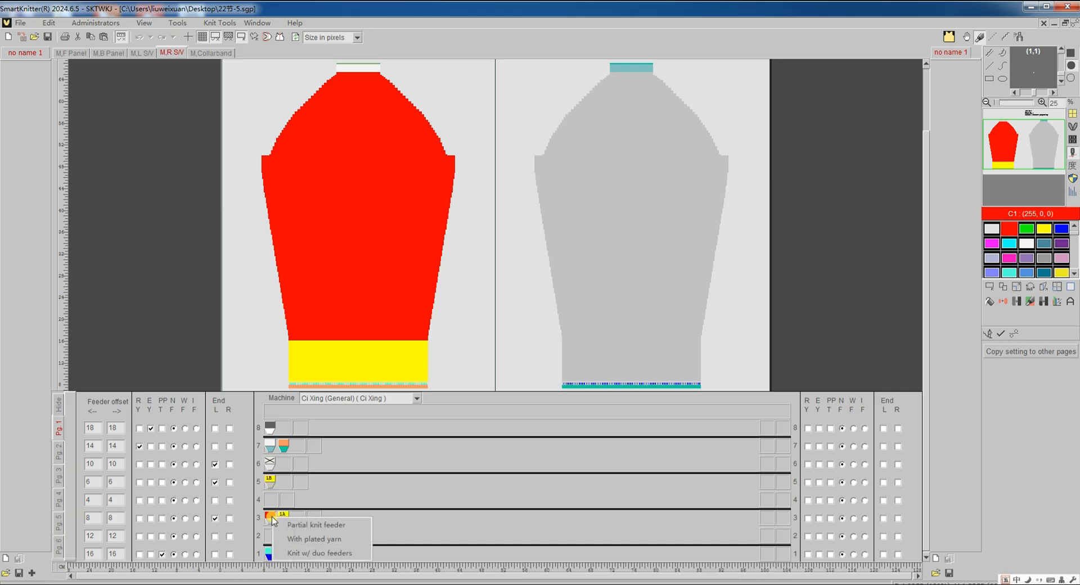
pyautogui.click(293, 554)
pyautogui.moveTo(526, 414)
pyautogui.mouseDown()
pyautogui.moveTo(466, 448)
pyautogui.moveTo(276, 504)
pyautogui.mouseUp()
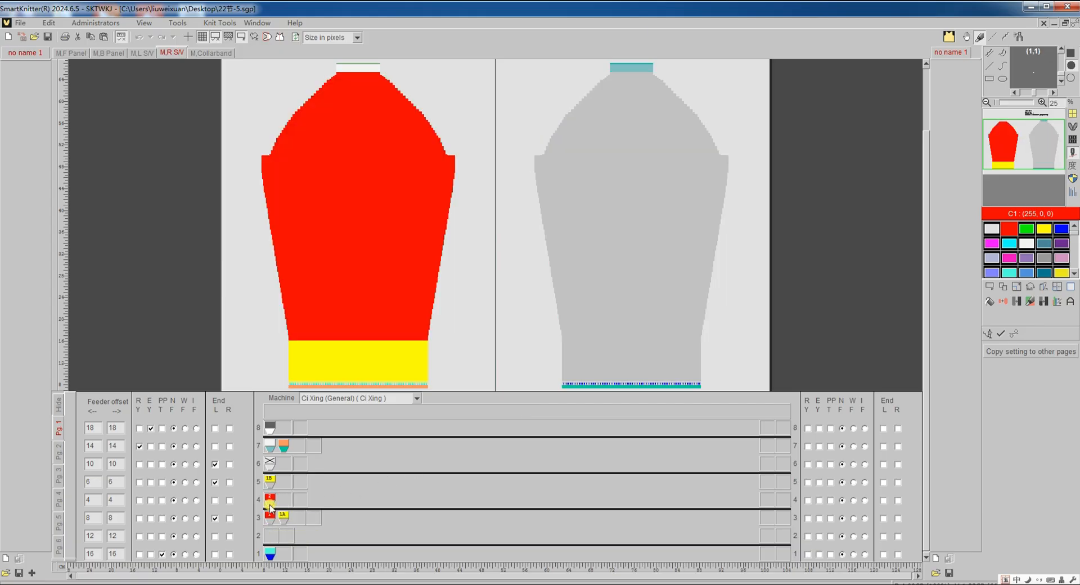
pyautogui.click(217, 501)
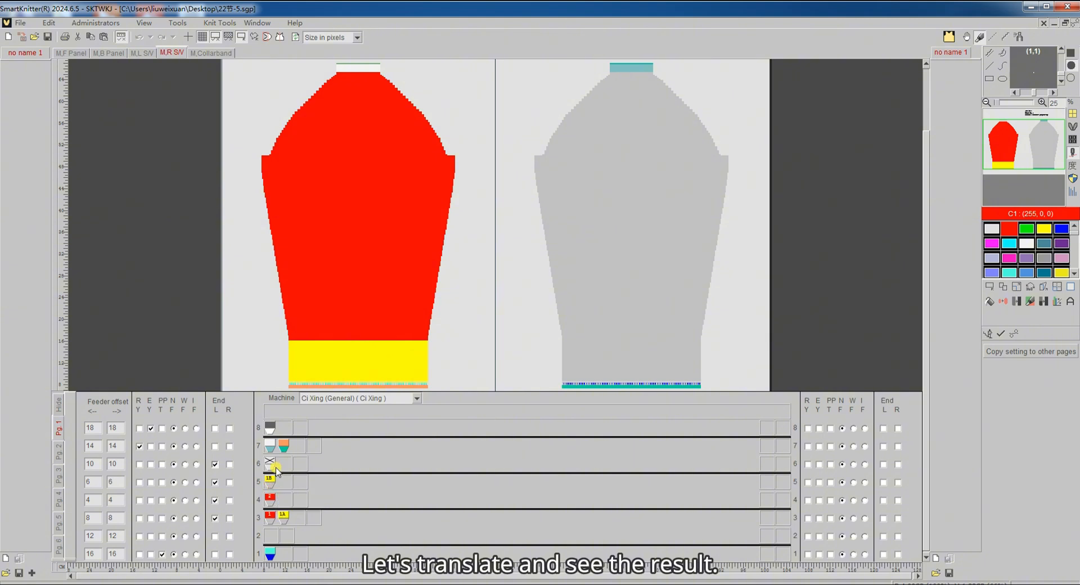
# Save the feeder setup, translate the right sleeve and examine the feeder movements in its set-up section
pyautogui.click(1001, 334)
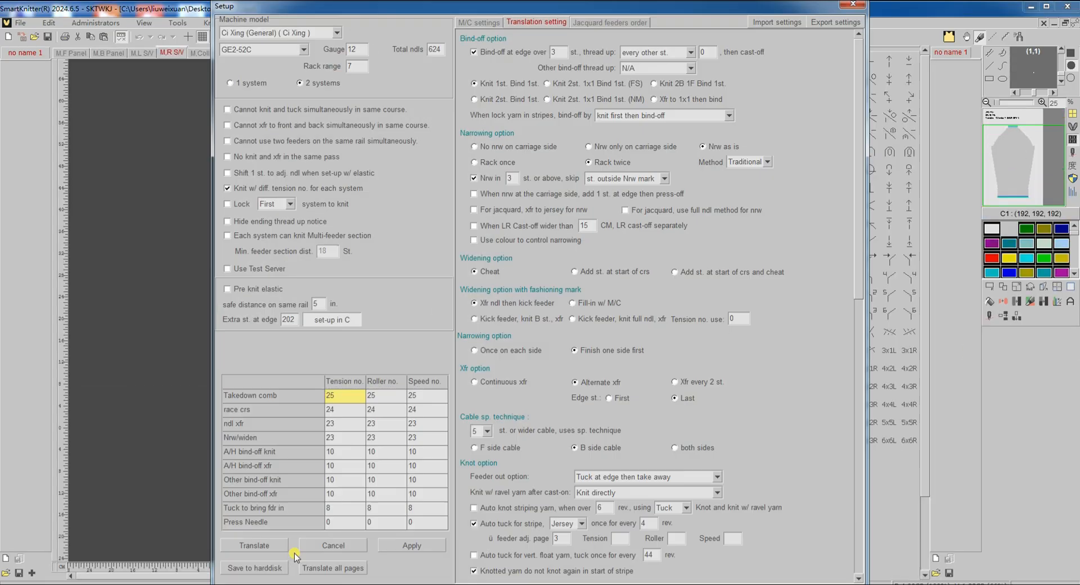
pyautogui.click(271, 547)
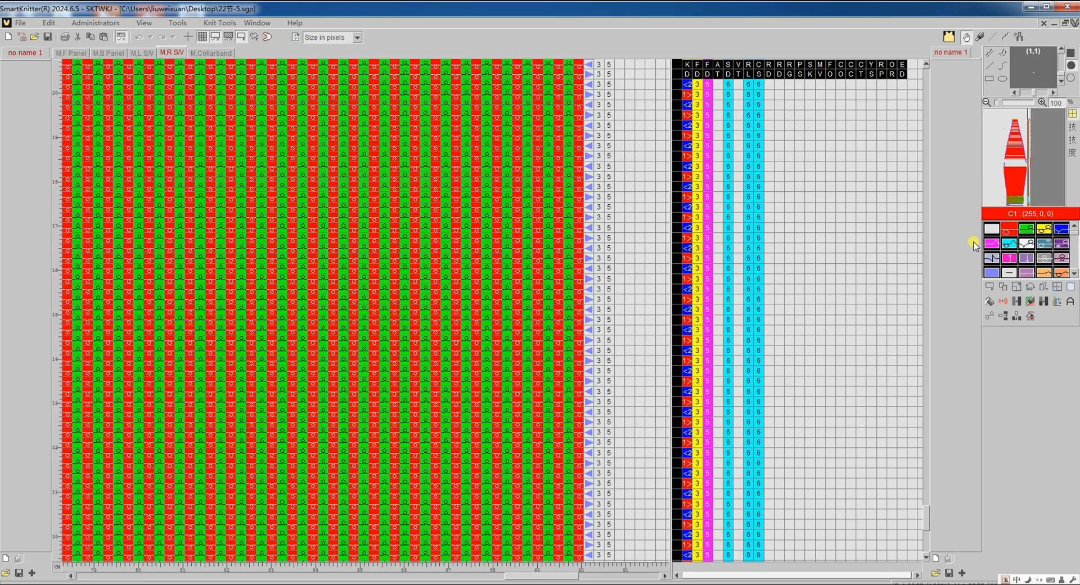
pyautogui.click(1009, 208)
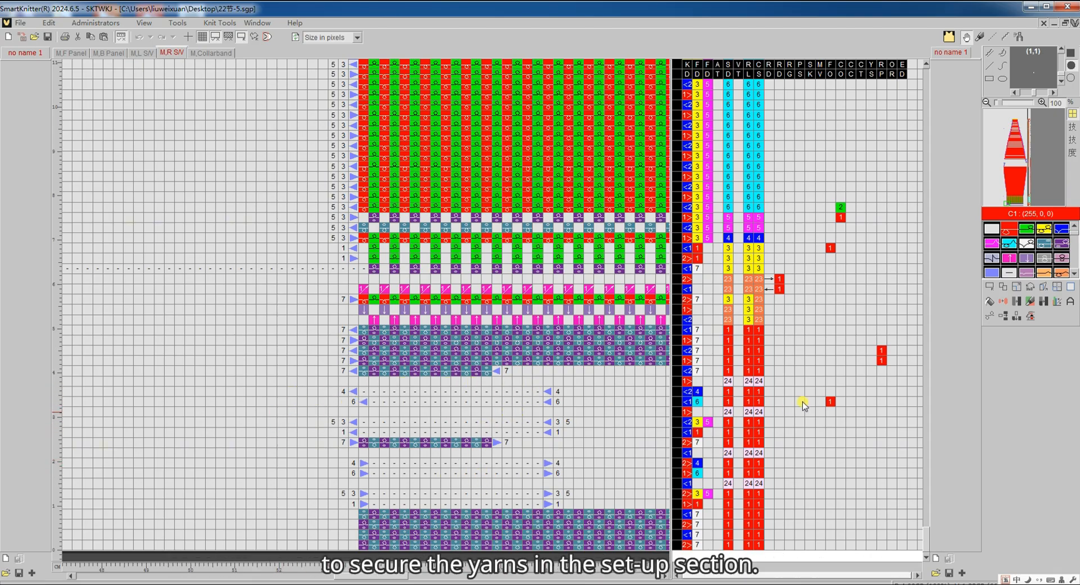
pyautogui.click(831, 403)
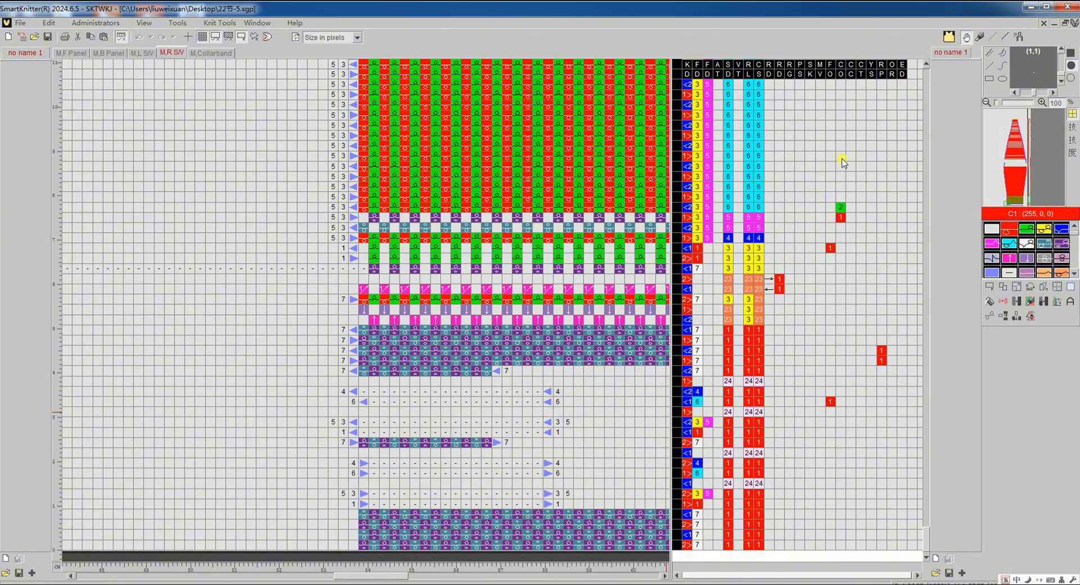